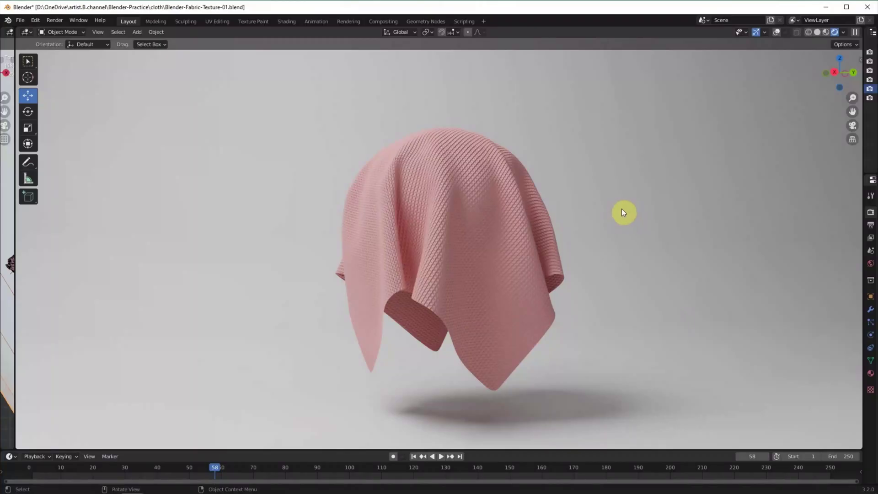
Switch to Material Preview, split the window into two views, and reveal the Outliner and Properties panels.
left_click(824, 32)
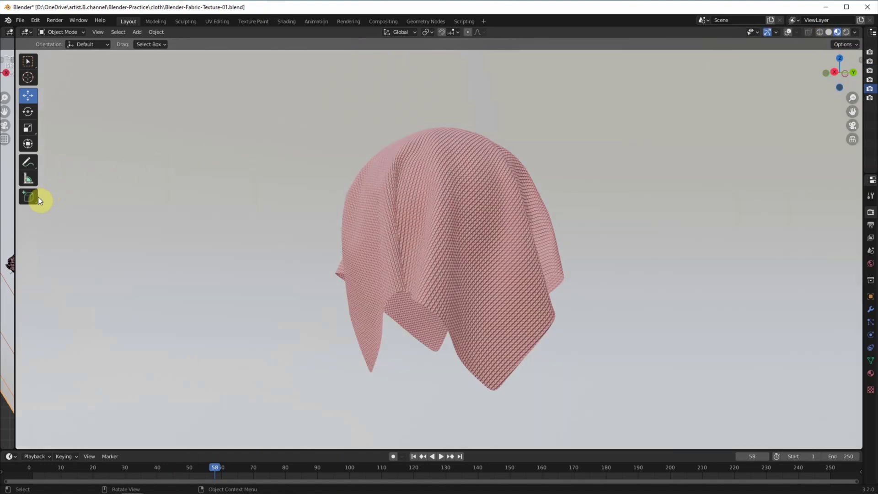
left_click_drag(14, 213, 384, 233)
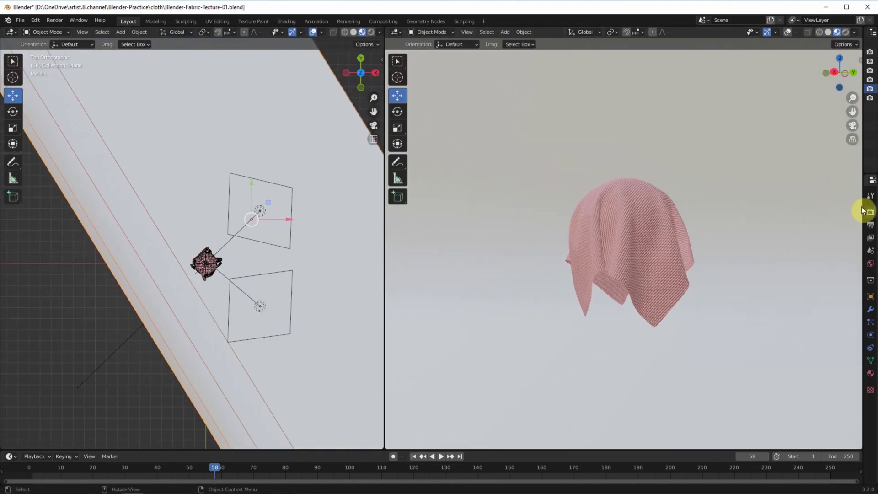
left_click_drag(855, 206, 739, 205)
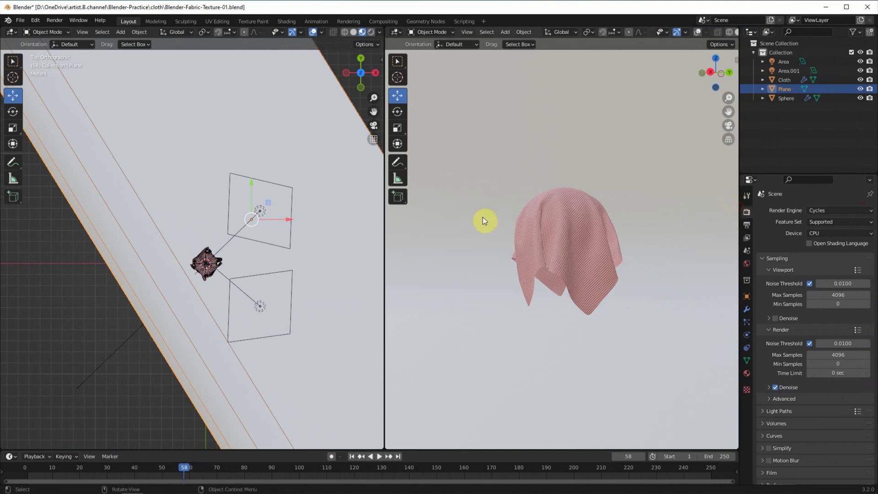
left_click(13, 32)
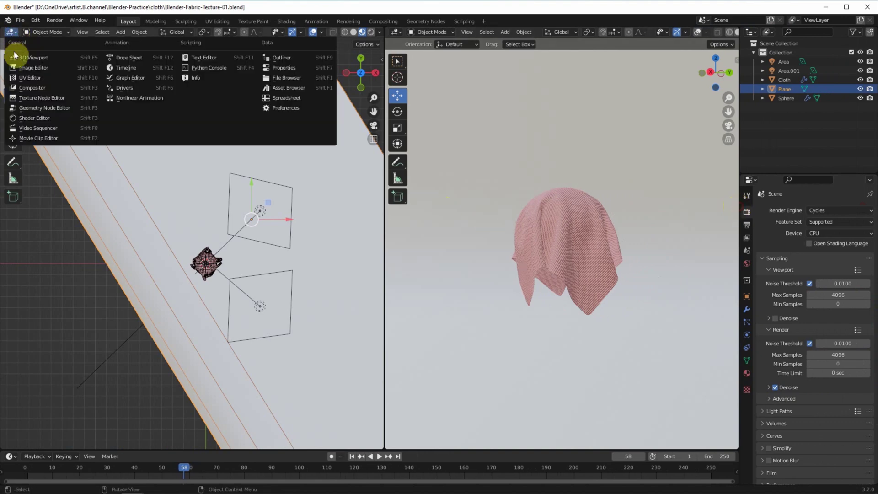
Make the left view a Shader Editor showing the selected cloth's material nodes.
left_click(30, 119)
left_click(548, 234)
scroll(548, 234, "up", 2)
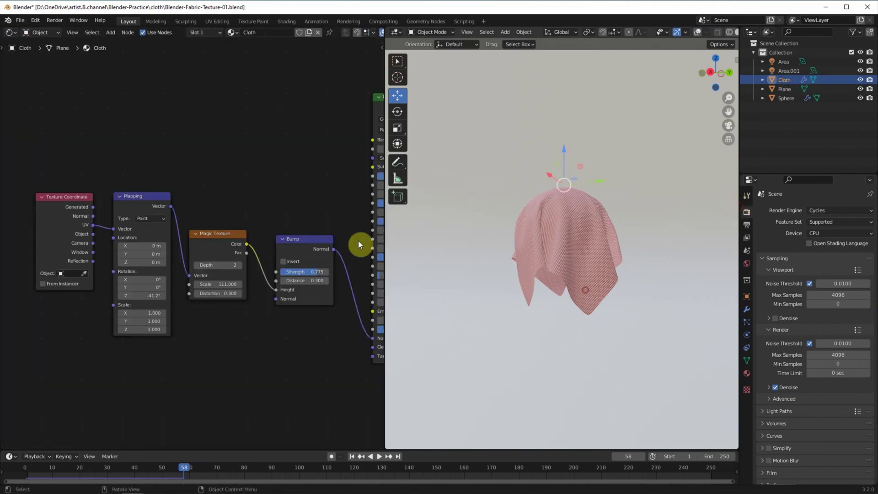
left_click_drag(383, 259, 409, 256)
scroll(544, 232, "up", 2)
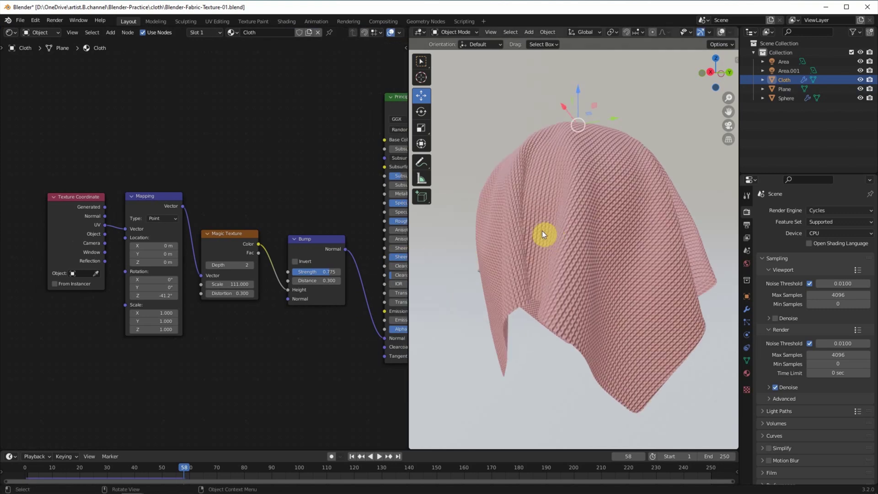
Frame the cloth's node tree and box-select the old texture and bump nodes.
left_click(422, 63)
middle_click_drag(284, 122, 229, 122, "shift")
scroll(243, 119, "down", 1)
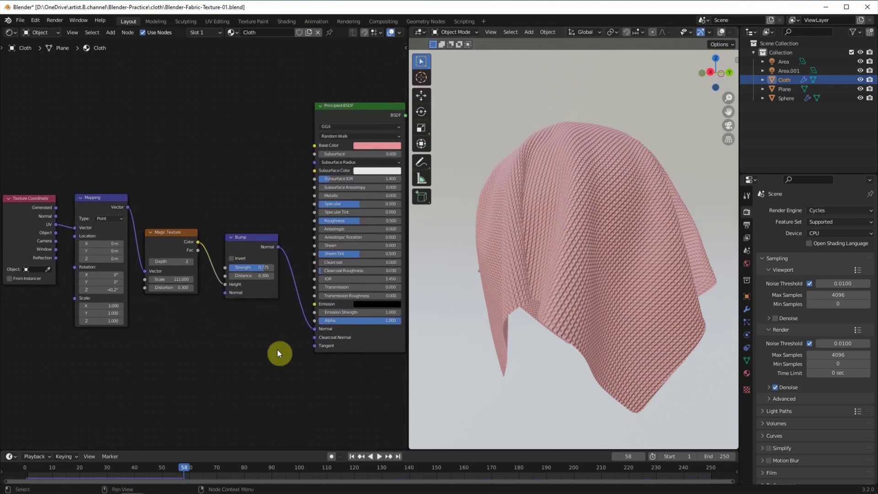
left_click_drag(291, 146, 25, 349)
Delete the old texture and bump nodes and add a Texture Coordinate node.
key("x")
left_click(113, 33)
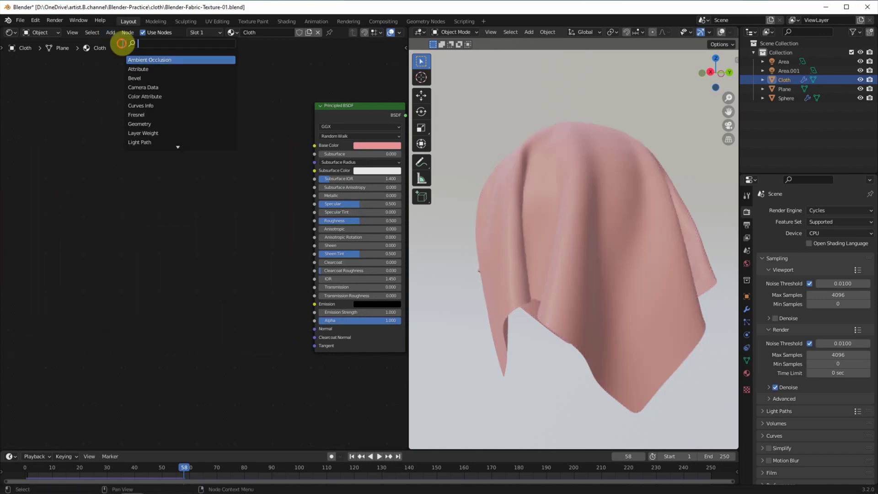
type("texture c")
key("Return")
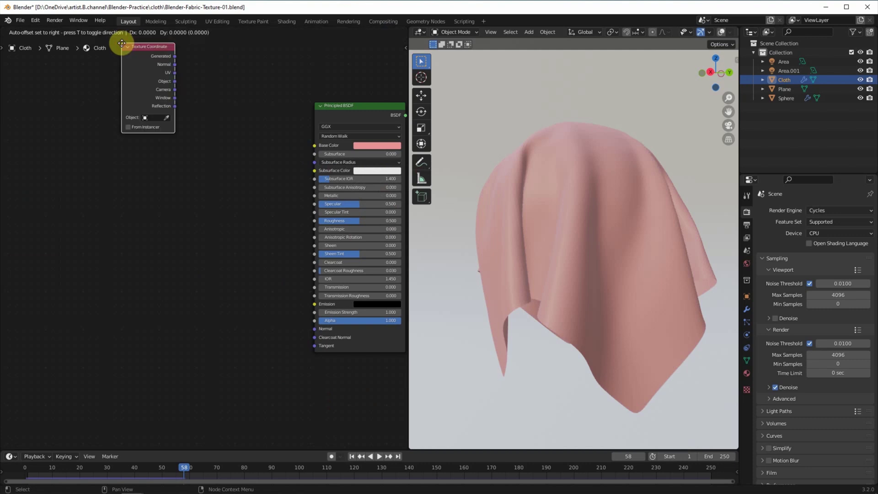
left_click(9, 236)
Add a Mapping node and a Wave Texture node beside it.
left_click(111, 33)
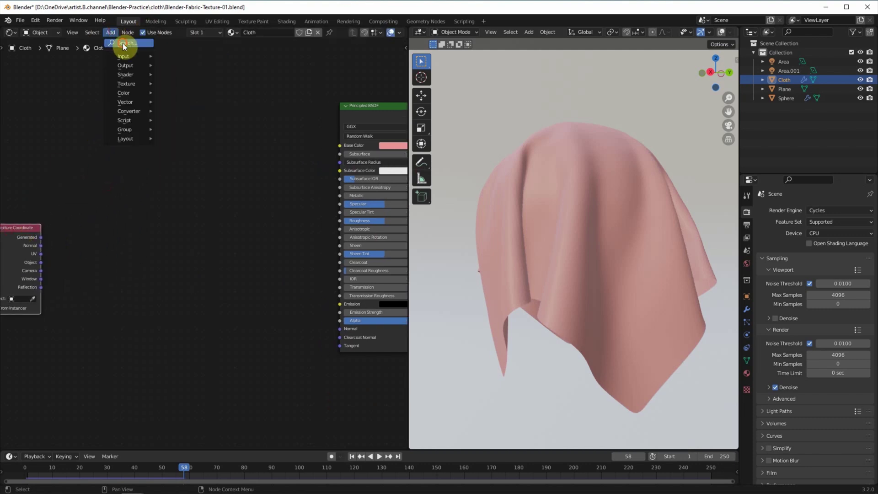
type("mapping")
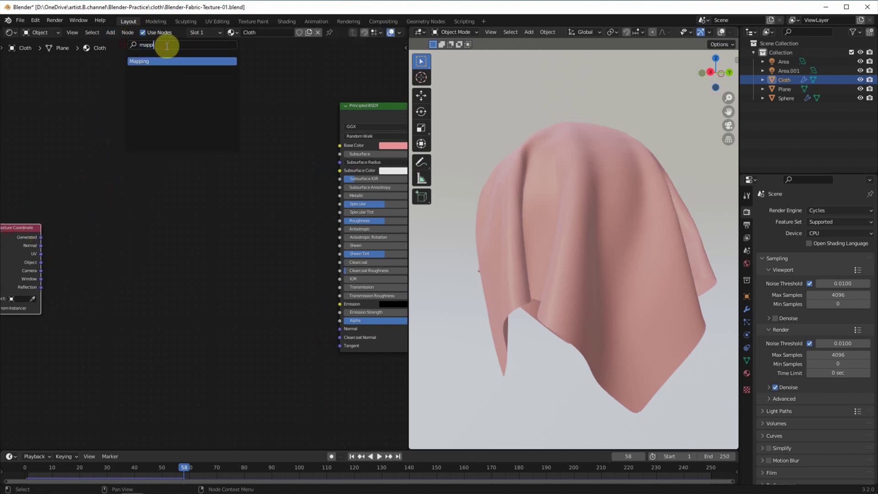
key("Return")
left_click(98, 230)
left_click(111, 33)
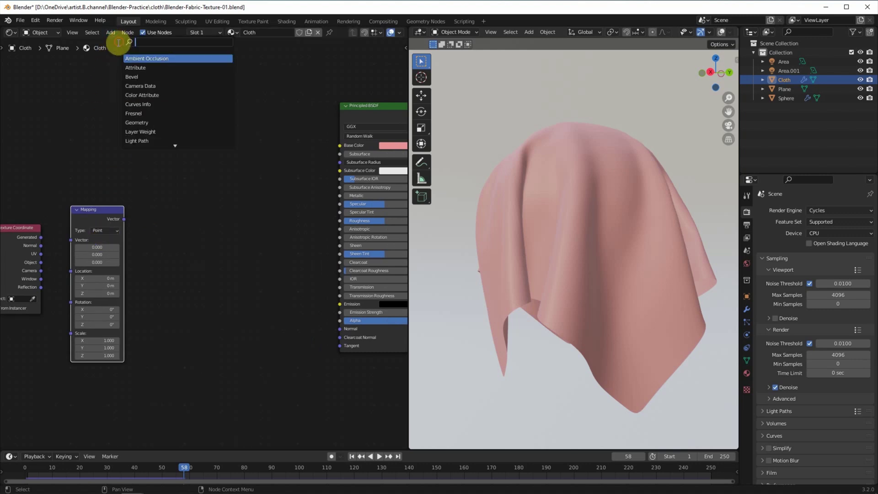
type("wav")
key("Down")
key("Return")
left_click(161, 228)
Add a ColorRamp node to the right of the Wave Texture.
left_click(111, 33)
left_click(120, 41)
type("ramp")
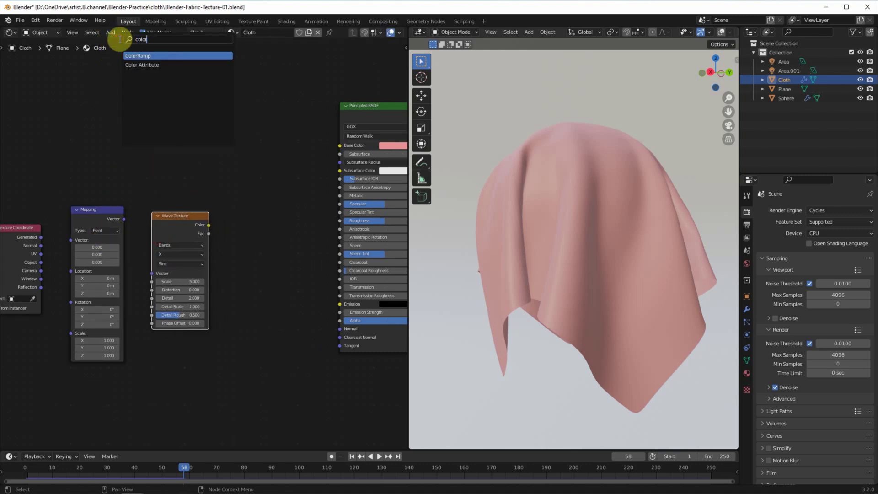
key("Return")
left_click(246, 238)
Chain UV into Mapping, Wave Texture, ColorRamp and the Base Color input.
left_click_drag(41, 254, 70, 240)
left_click_drag(123, 219, 152, 273)
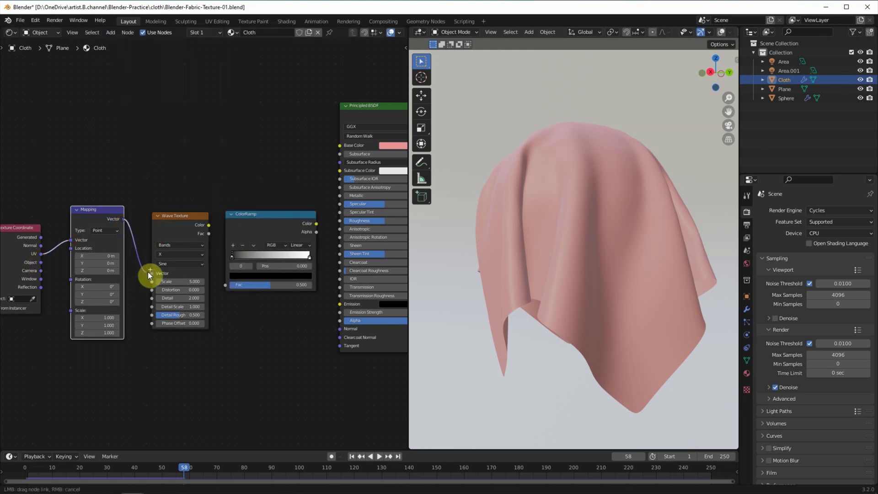
left_click_drag(208, 225, 224, 282)
left_click_drag(316, 224, 340, 145)
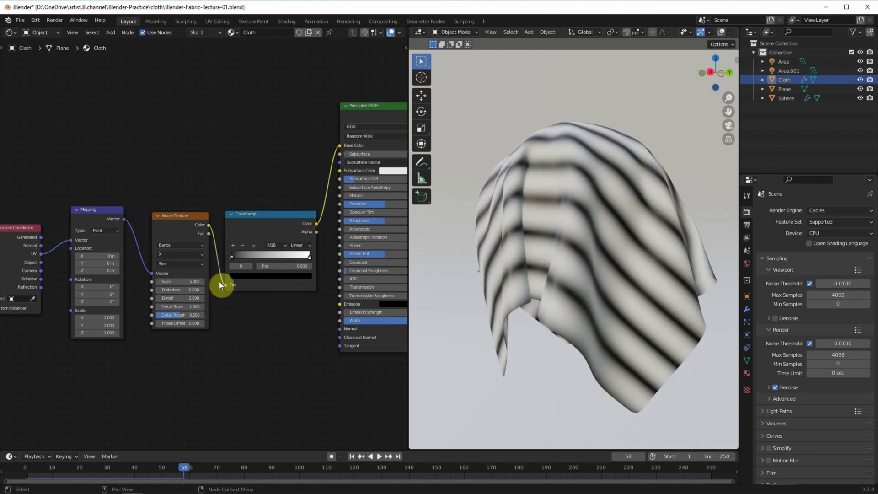
Set the ramp's black stop near 0.305 with Ease interpolation, wave scale 80, distortion 4.
left_click_drag(232, 258, 256, 257)
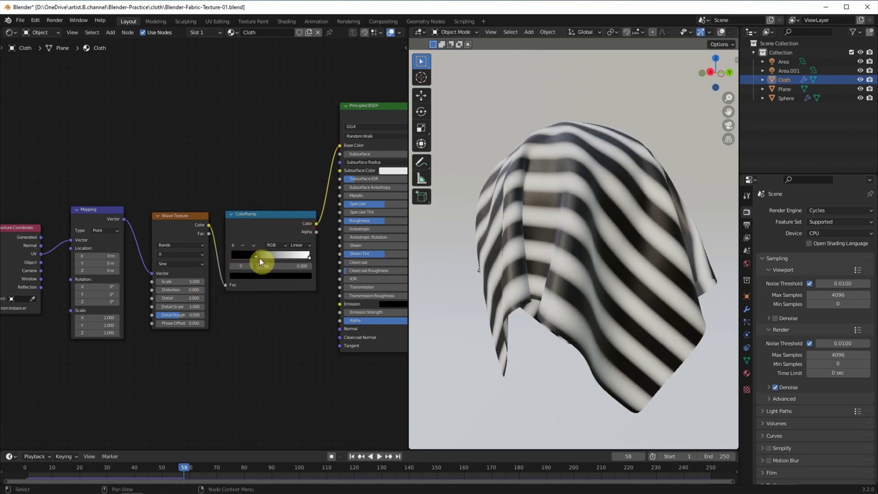
left_click(300, 253)
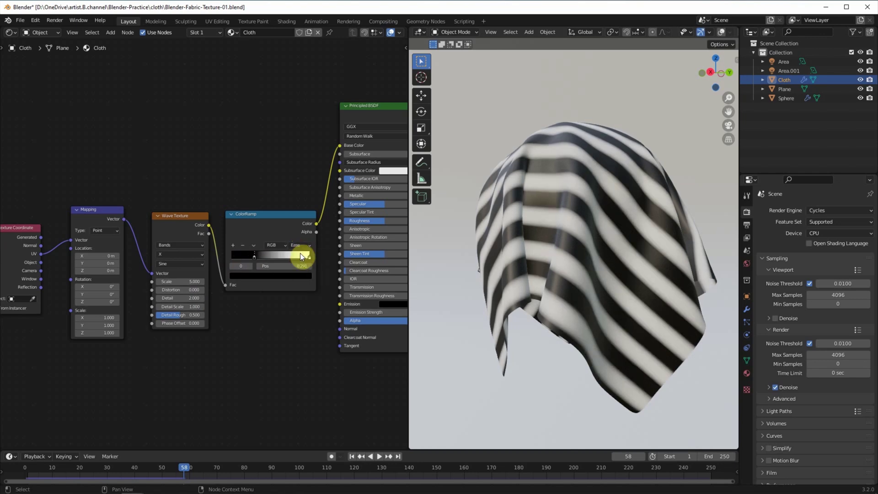
left_click_drag(254, 257, 255, 257)
mouse_move(181, 281)
left_mouse_down()
mouse_move(201, 281)
mouse_move(183, 280)
left_mouse_up()
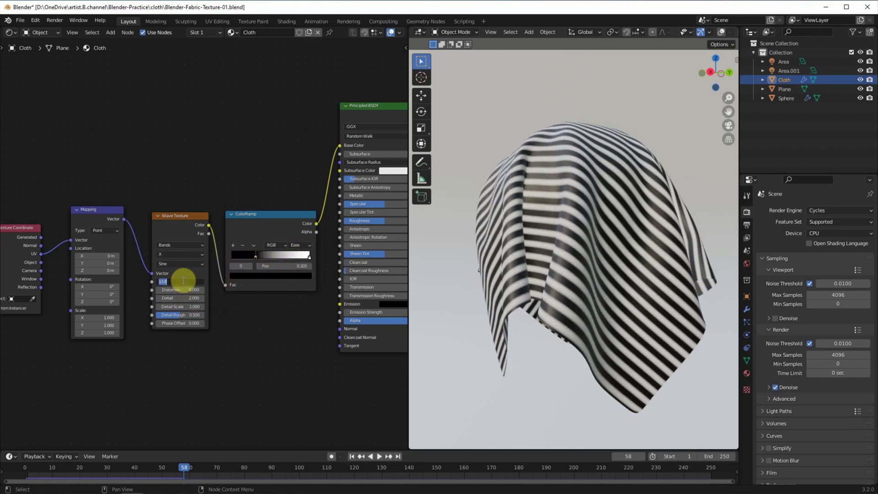
left_click(185, 289)
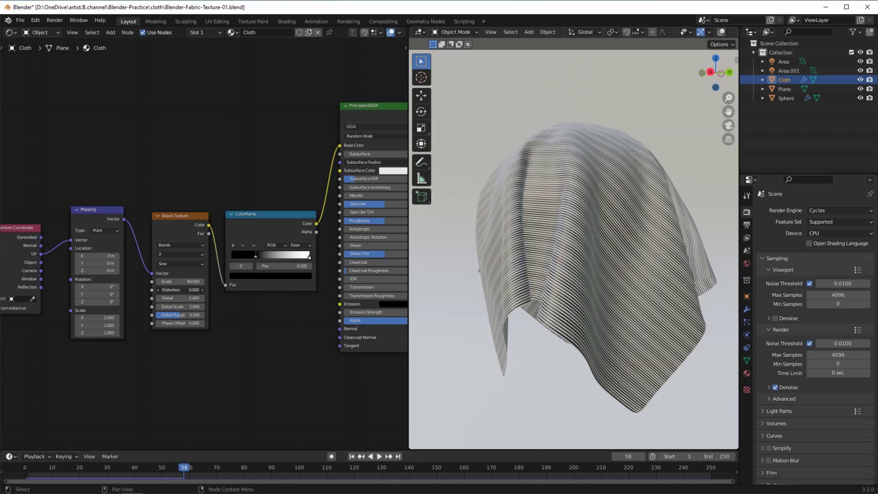
type("4.000")
key("Return")
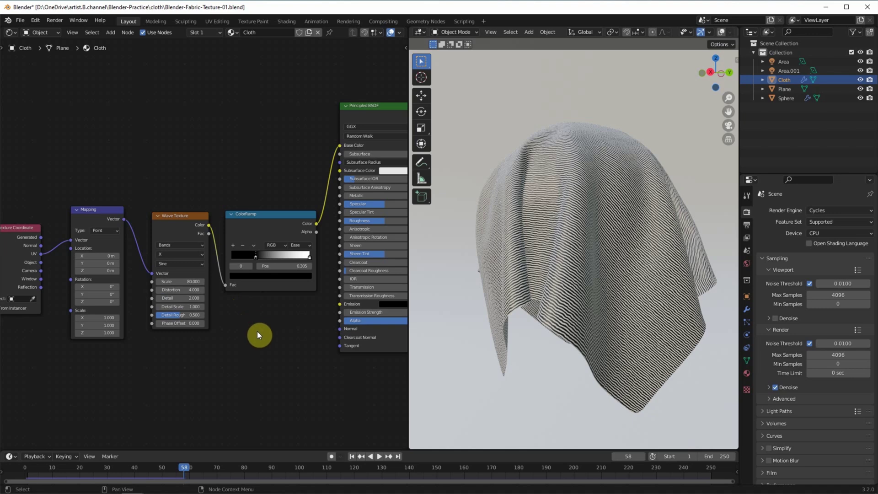
scroll(257, 330, "down", 1)
left_click_drag(278, 158, 113, 240)
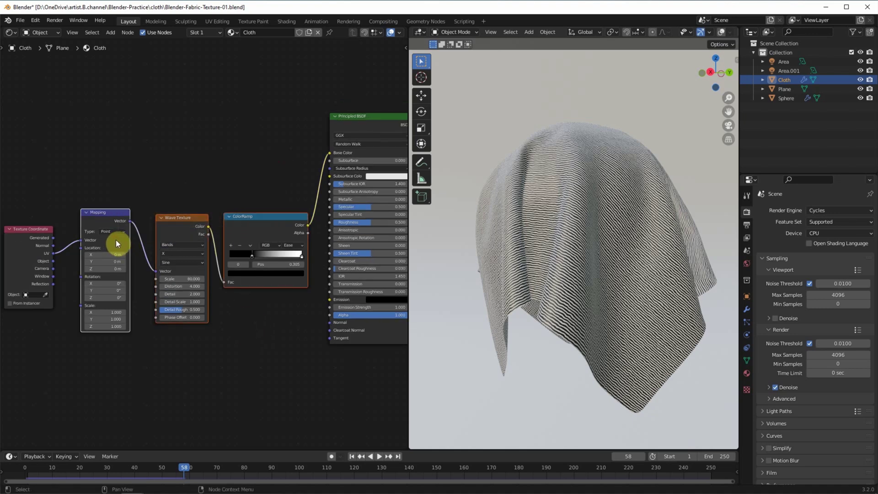
Duplicate the Mapping–Wave–ColorRamp chain, feed it UV, and set rotation Z 45° and wave scale 40.
key("shift+d")
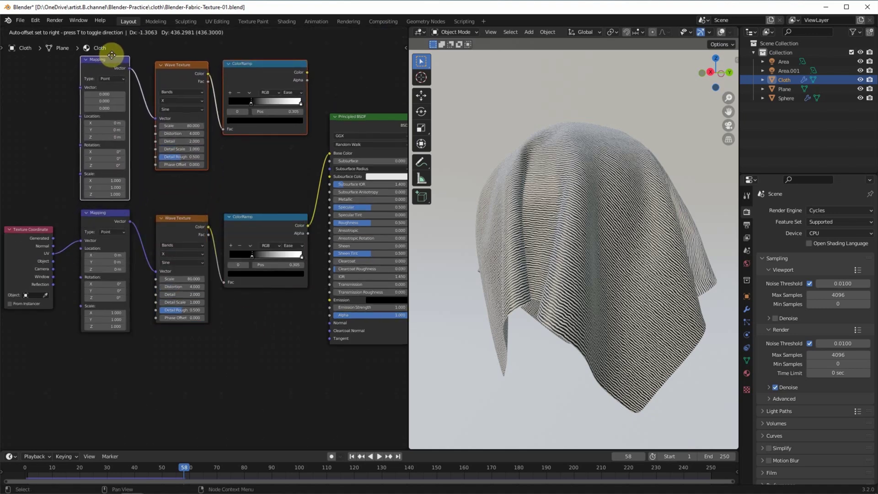
left_click(112, 55)
left_click_drag(53, 266, 80, 87)
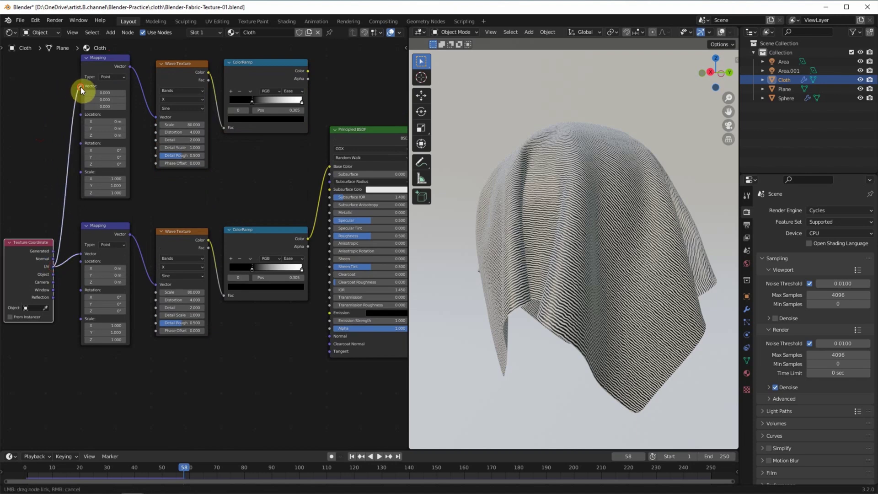
left_click(105, 143)
type("45")
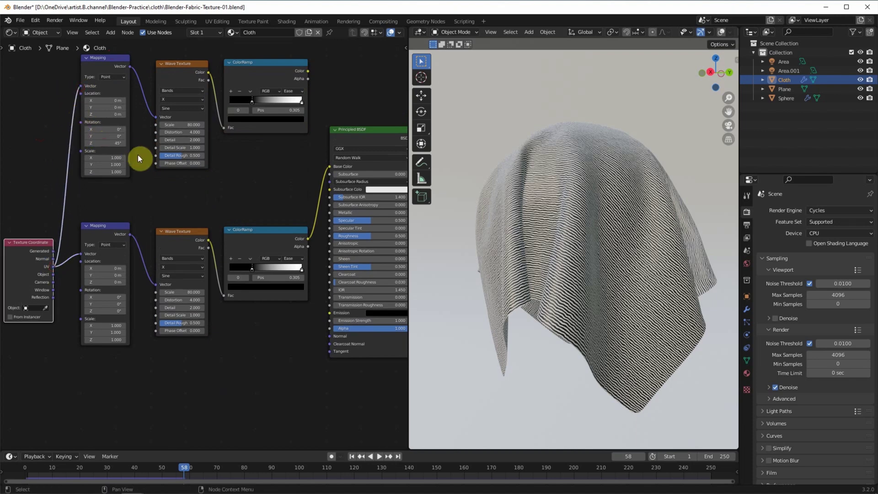
left_click(183, 125)
type("40.000")
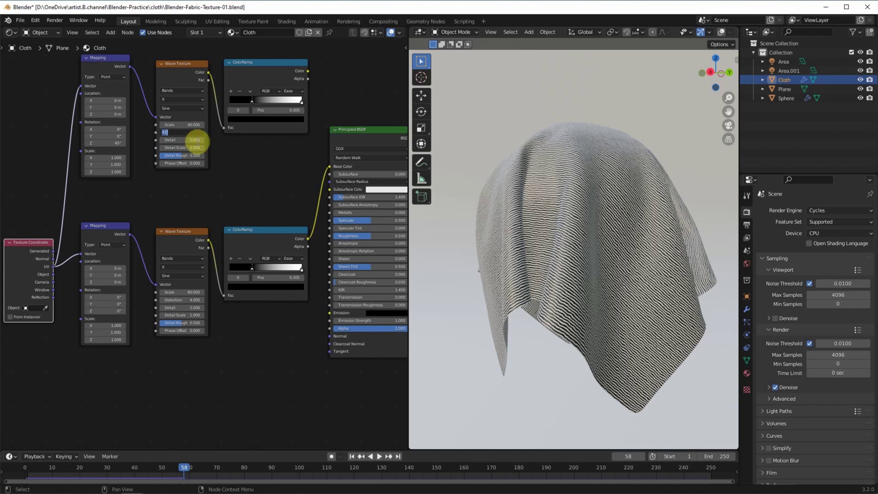
middle_click_drag(231, 192, 147, 206)
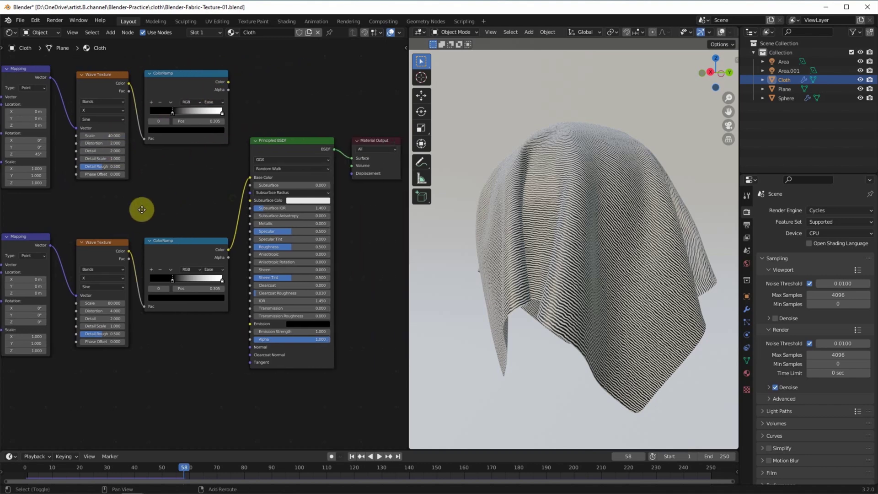
Insert a MixRGB node into the Base Color link with the top stripe pattern as Color1.
left_click_drag(249, 142, 307, 141)
left_click(111, 33)
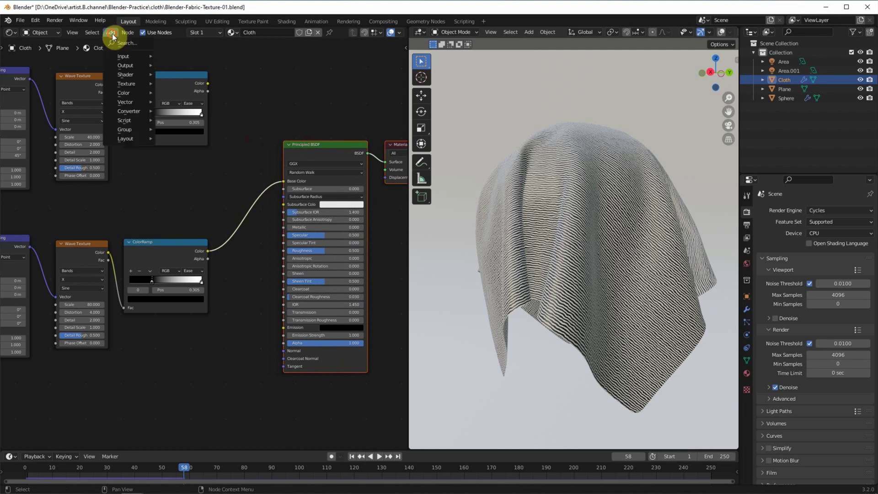
left_click(133, 59)
type("mix")
key("Return")
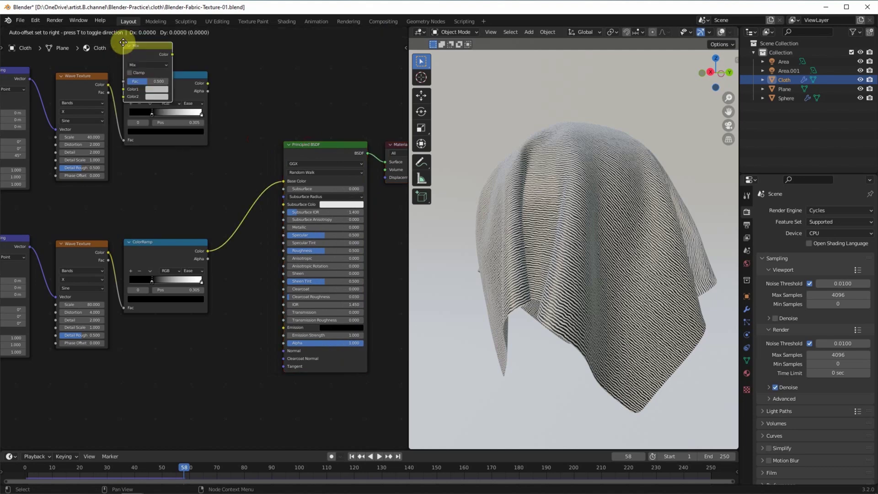
left_click(242, 198)
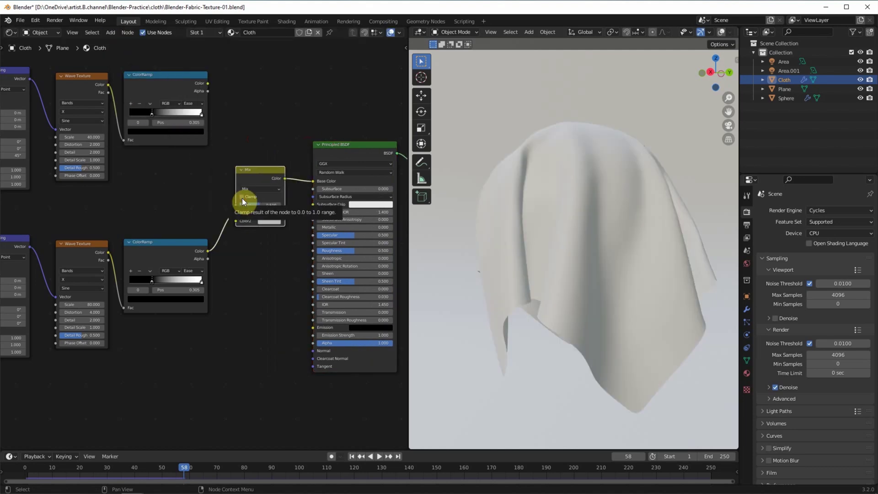
mouse_move(208, 84)
left_mouse_down()
mouse_move(221, 210)
mouse_move(235, 213)
left_mouse_up()
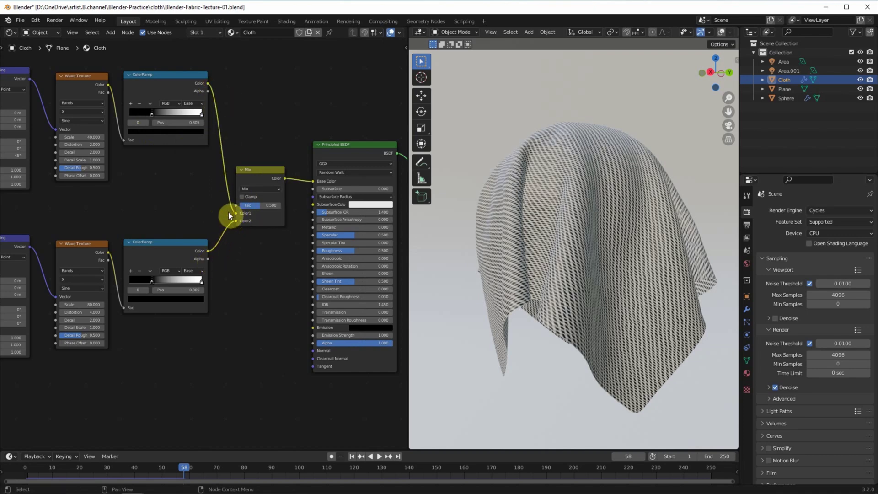
Move the top ramp's stop to 0.155 and balance the two patterns with the Mix factor.
middle_click_drag(146, 181, 184, 191)
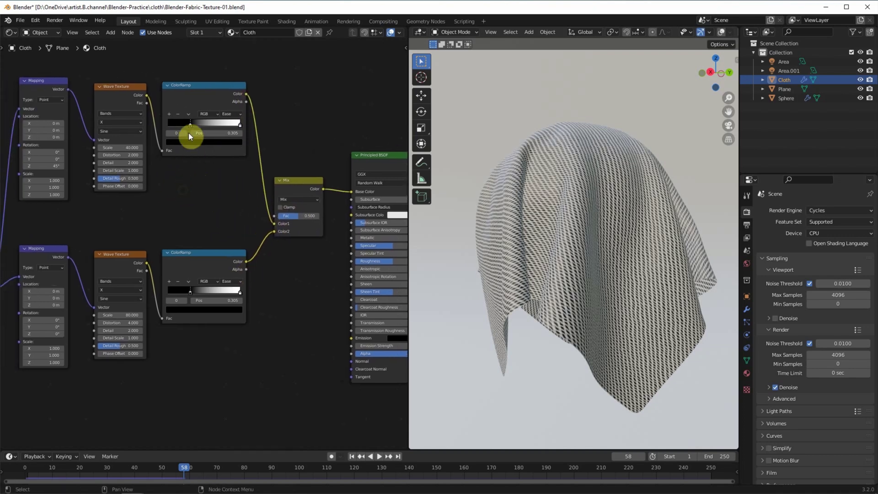
left_click_drag(188, 125, 177, 125)
scroll(319, 249, "up", 1)
scroll(319, 249, "up", 1)
middle_click_drag(319, 249, 225, 276)
mouse_move(221, 227)
left_mouse_down()
mouse_move(246, 226)
mouse_move(207, 226)
mouse_move(227, 226)
left_mouse_up()
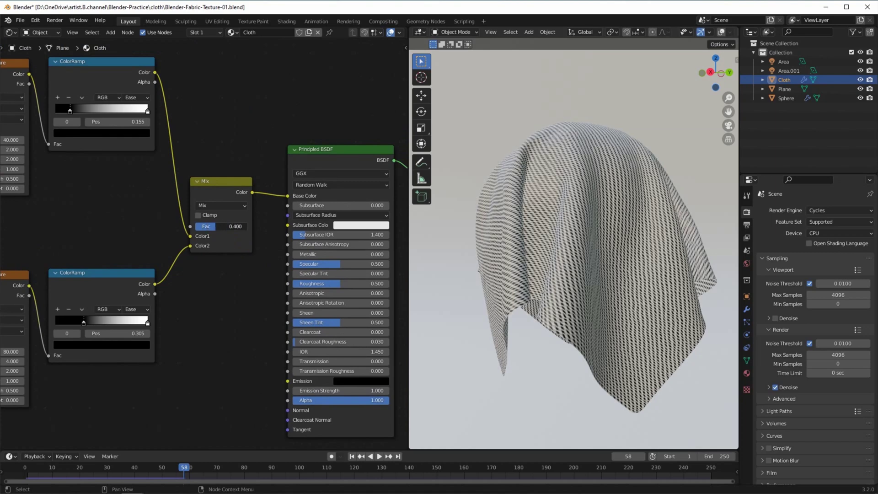
scroll(123, 198, "down", 1)
scroll(123, 201, "down", 1)
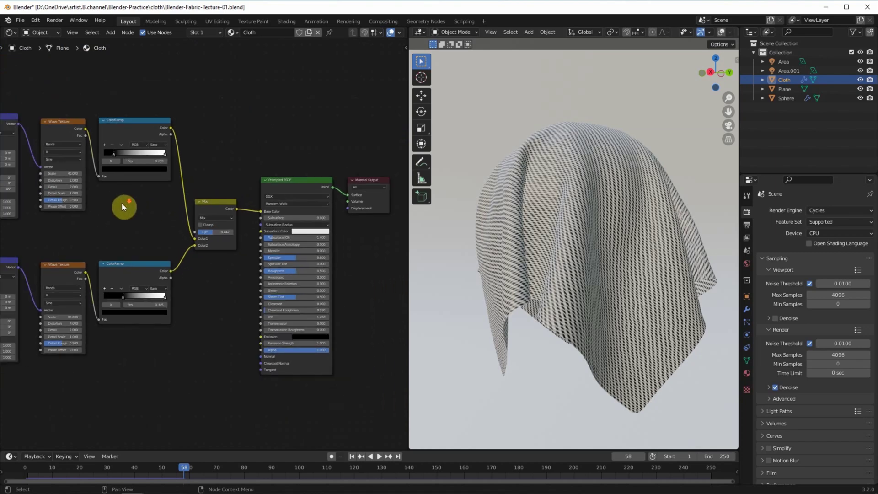
Add a Multiply copy of the Mix node before Base Color, with the weave as its factor.
scroll(119, 205, "down", 1)
mouse_move(331, 156)
left_mouse_down()
mouse_move(260, 187)
mouse_move(332, 187)
left_mouse_up()
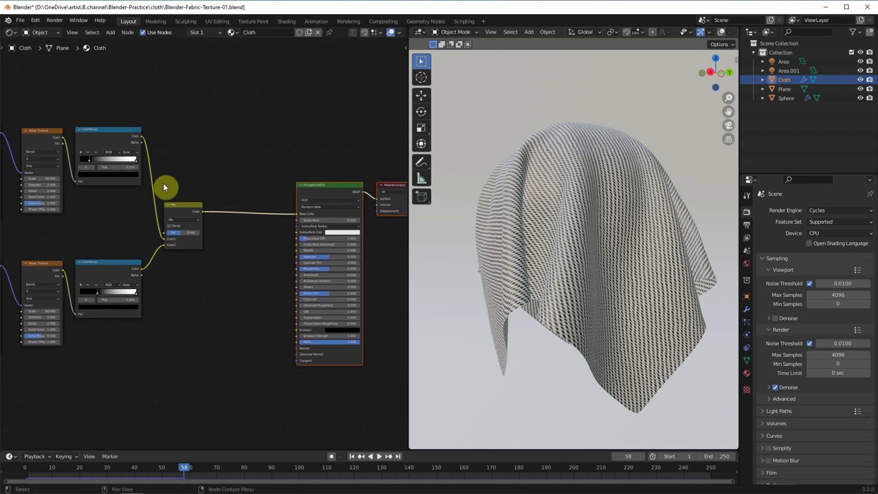
left_click(189, 205)
key("shift+d")
left_click(245, 214)
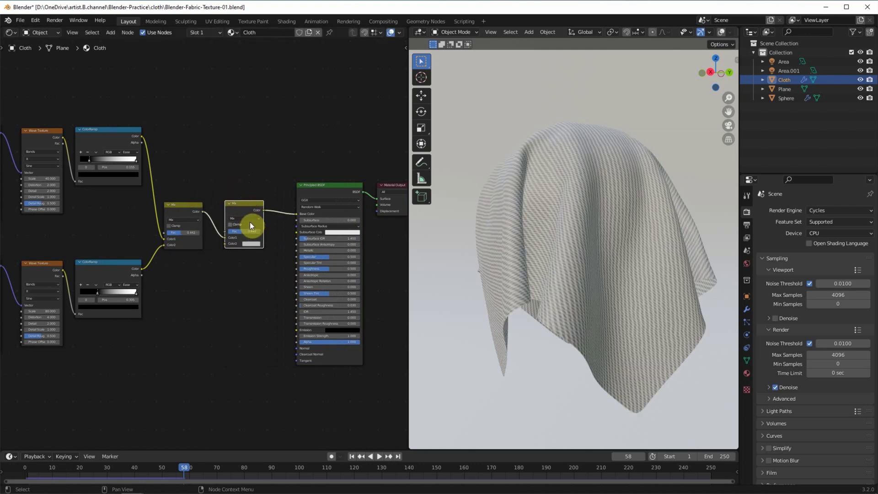
left_click(249, 219)
left_click(246, 238)
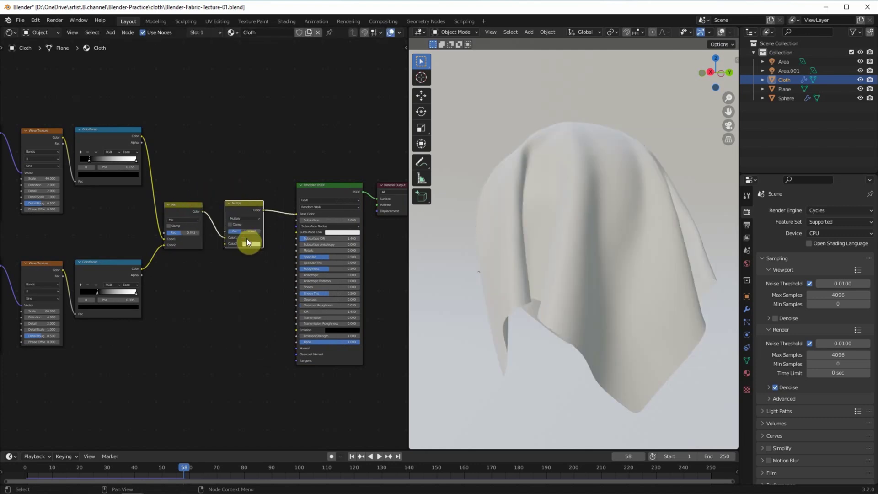
left_click_drag(225, 237, 224, 231)
Set the Multiply node's Color1 to pink and Color2 to a darker pink.
scroll(247, 241, "up", 1)
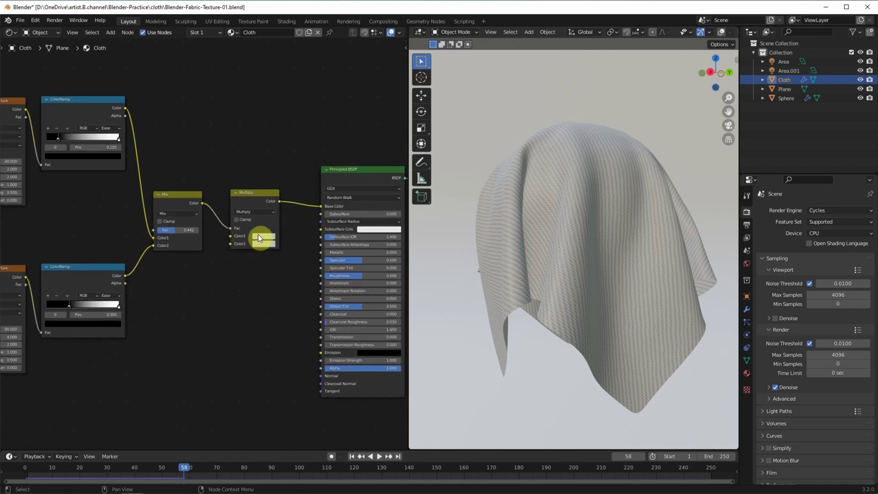
scroll(247, 235, "up", 1)
scroll(236, 232, "up", 1)
left_click(236, 231)
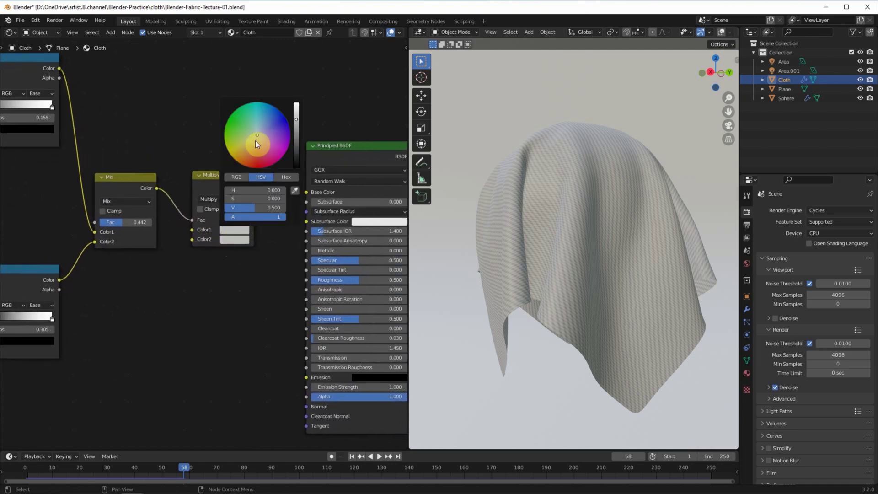
left_click_drag(255, 142, 265, 144)
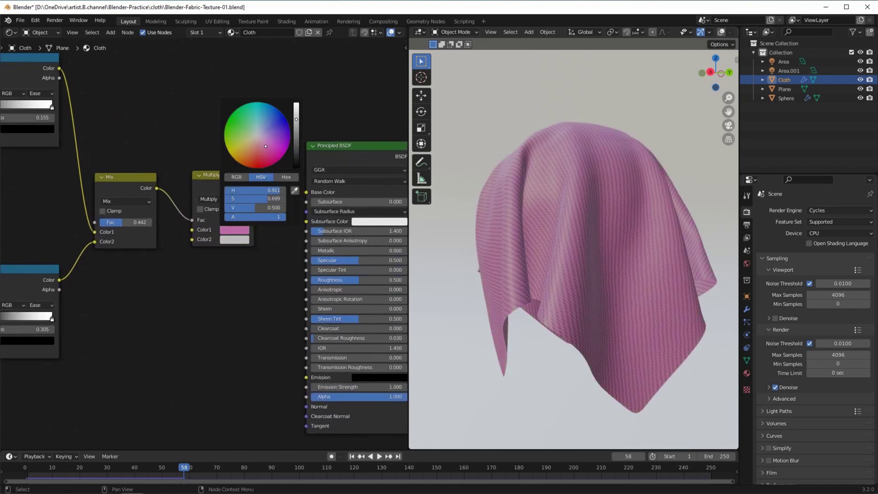
left_click(235, 233)
left_click(242, 229)
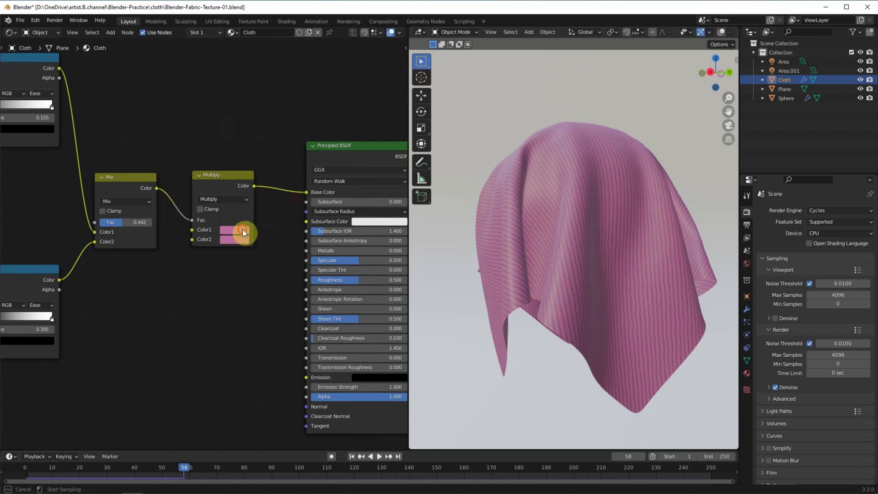
left_click(242, 240)
scroll(257, 145, "down", 4)
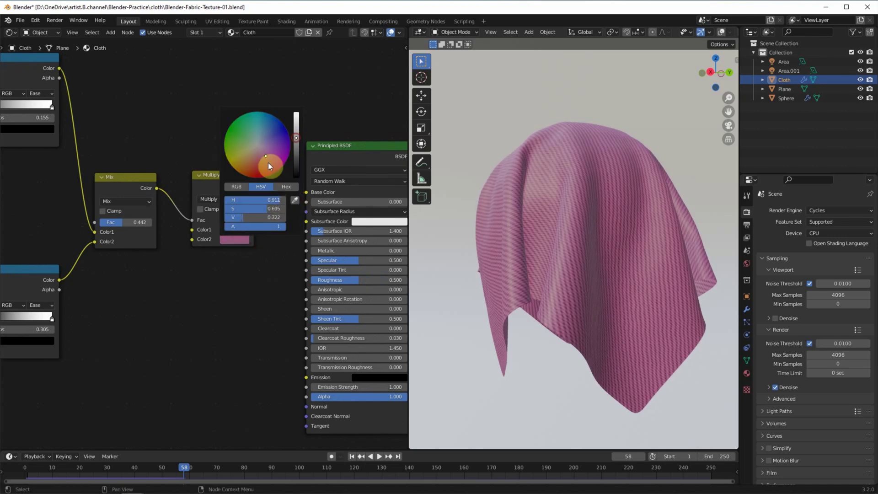
scroll(229, 128, "down", 2)
scroll(230, 128, "down", 2)
middle_click_drag(254, 119, 220, 116)
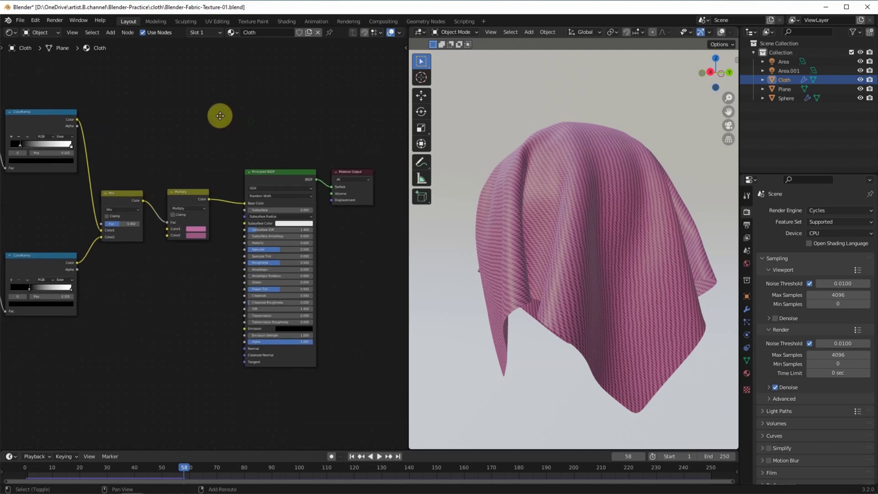
Duplicate the Mapping node and place the copy above the others.
scroll(190, 366, "down", 1)
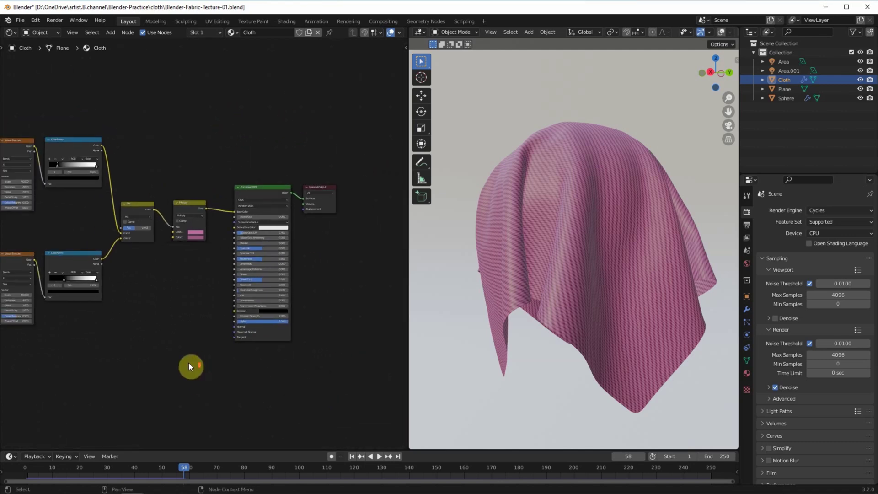
scroll(286, 373, "up", 1)
scroll(294, 384, "up", 1)
scroll(245, 251, "up", 1)
scroll(148, 319, "up", 1)
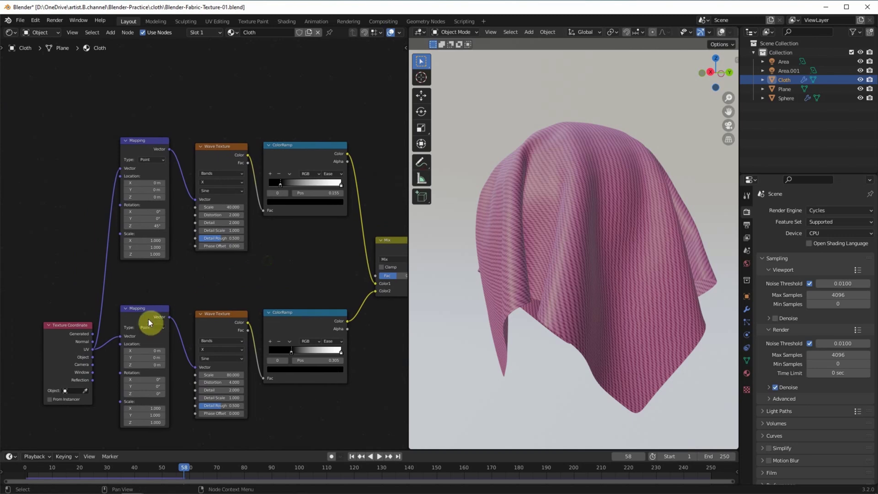
left_click(129, 307)
key("shift+d")
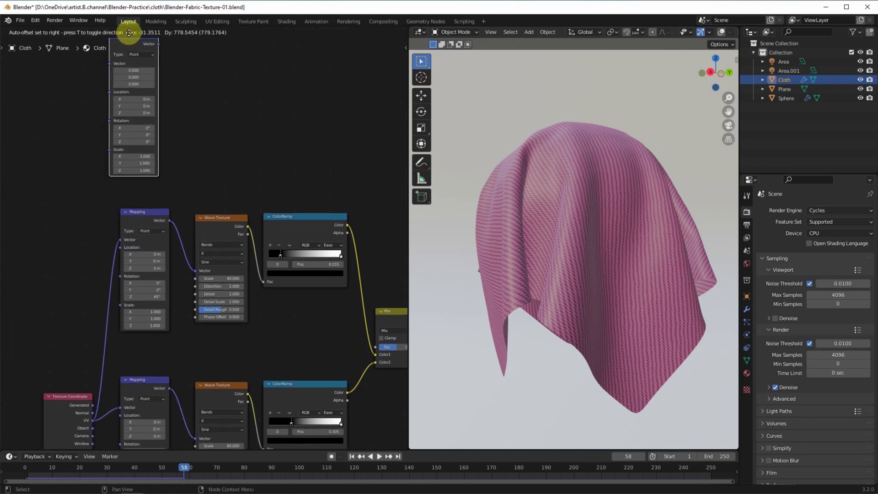
left_click(140, 74)
Add a Musgrave Texture fed by UV through the new Mapping node.
left_click(111, 33)
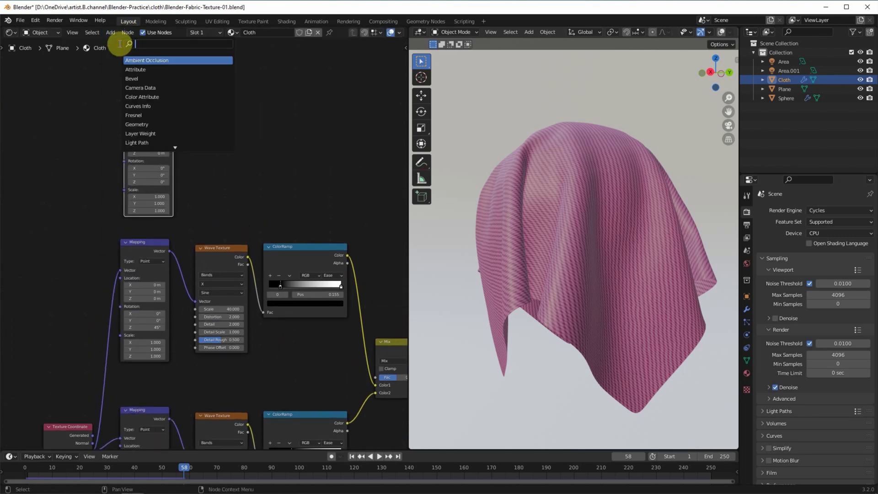
type("musgrave")
key("Return")
left_click(267, 113)
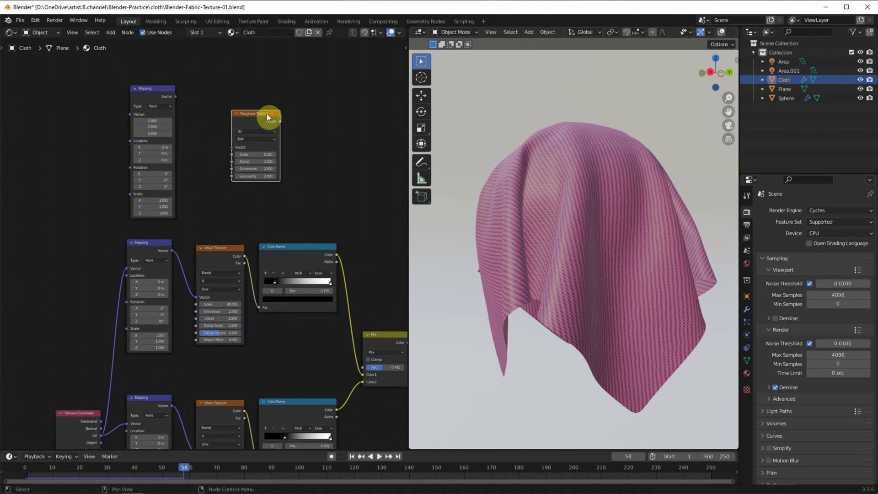
left_click_drag(100, 435, 129, 114)
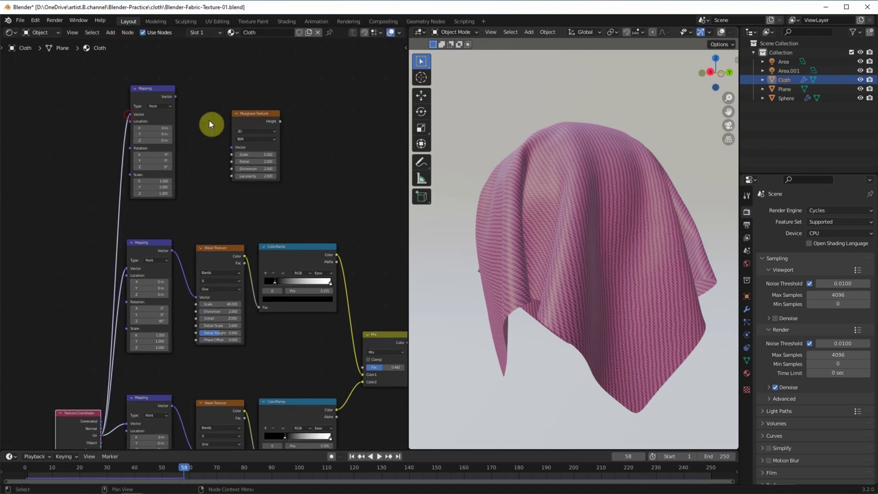
left_click_drag(175, 96, 231, 148)
Insert a Mix node copy before the shader, its factor driven by Musgrave Height.
scroll(220, 149, "down", 5, "ctrl")
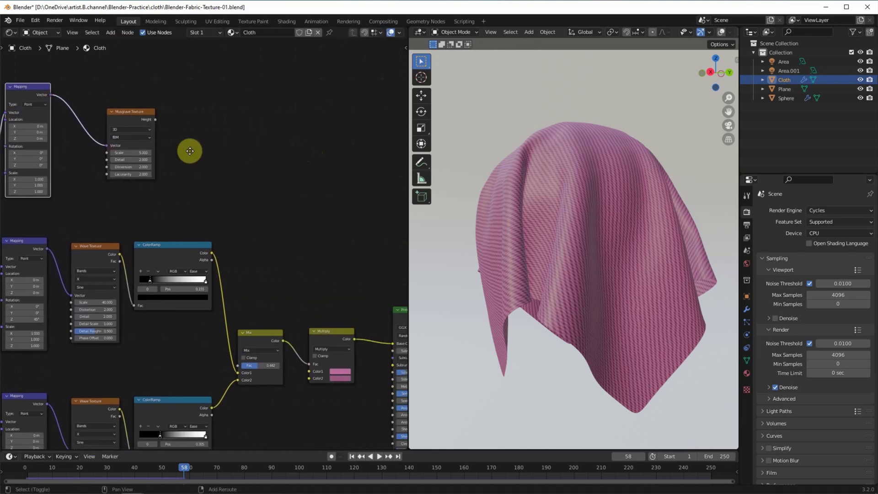
left_click(261, 337)
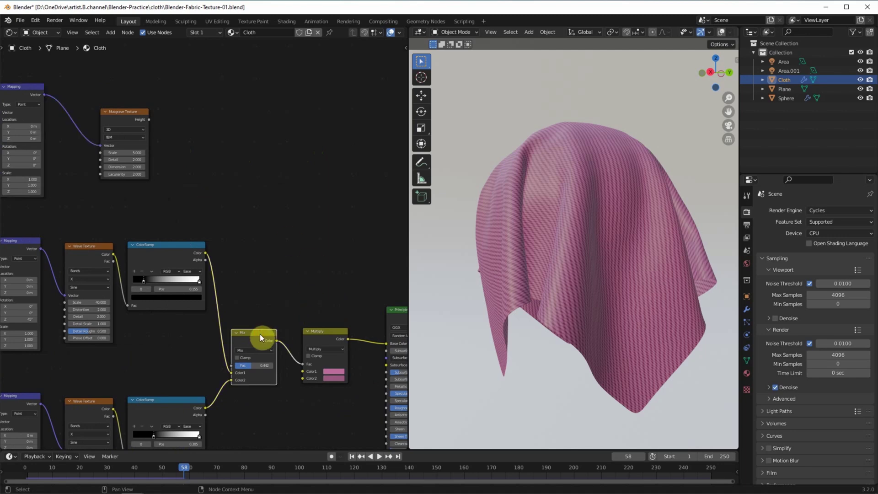
key("shift+d")
left_click(402, 334)
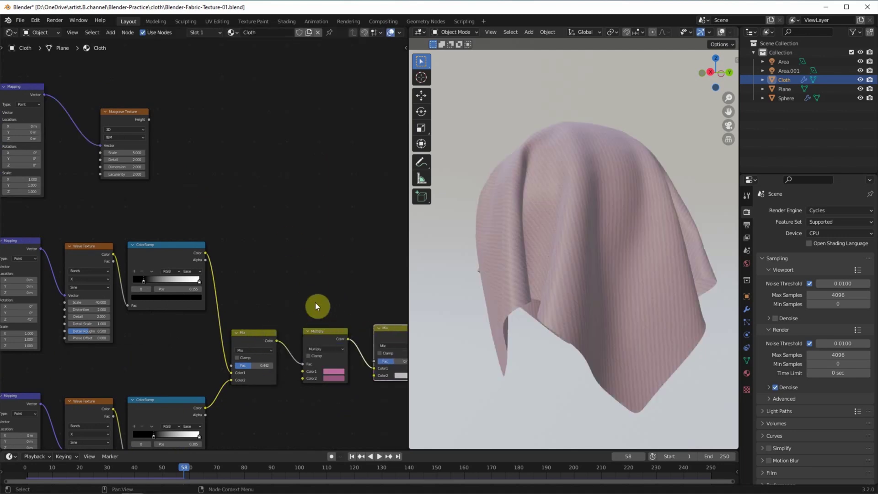
middle_click_drag(314, 304, 209, 276, "shift")
left_click_drag(293, 314, 293, 276)
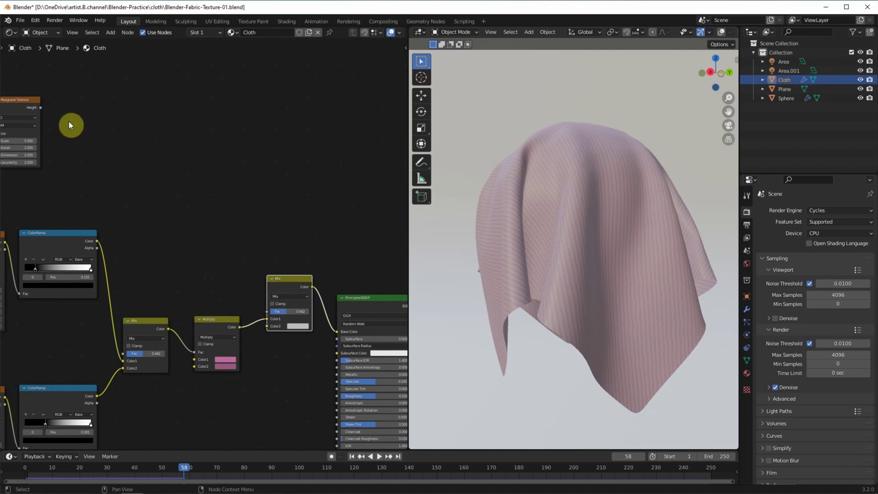
left_click_drag(41, 110, 267, 312)
Set the Musgrave texture scale to 220.
scroll(232, 249, "down", 1)
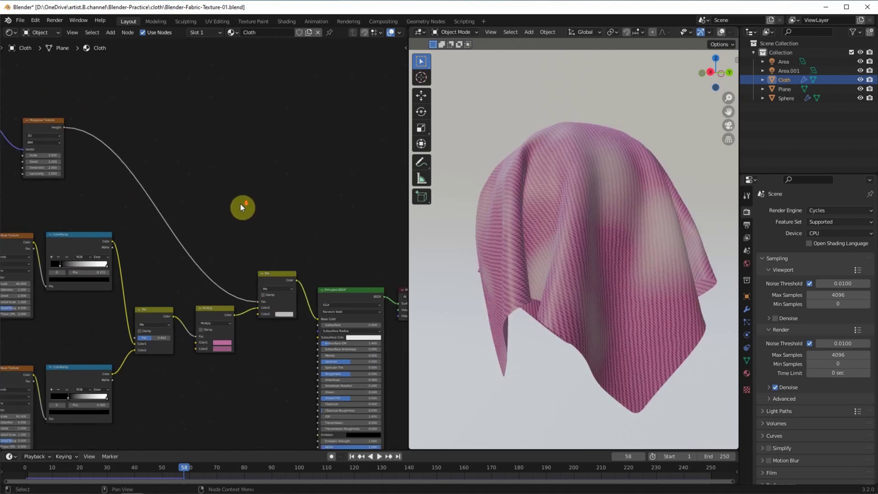
mouse_move(106, 162)
left_mouse_down()
mouse_move(137, 163)
mouse_move(98, 166)
left_mouse_up()
double_click(103, 167)
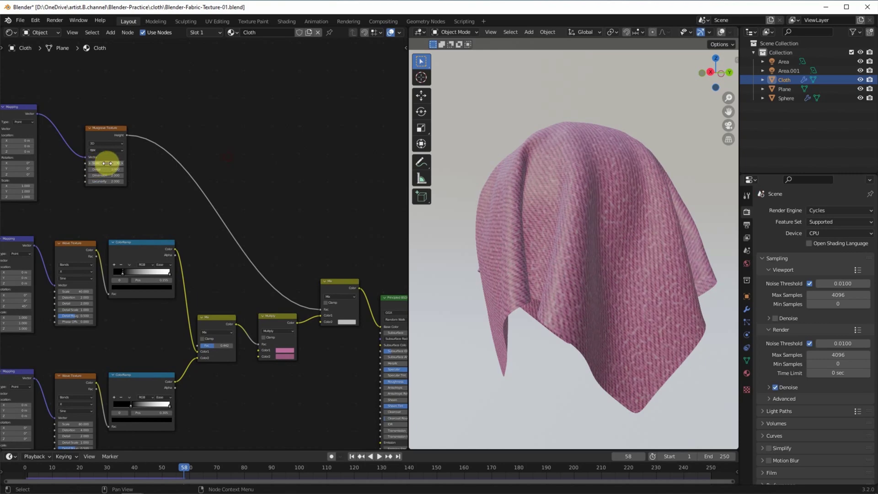
type("220")
key("Return")
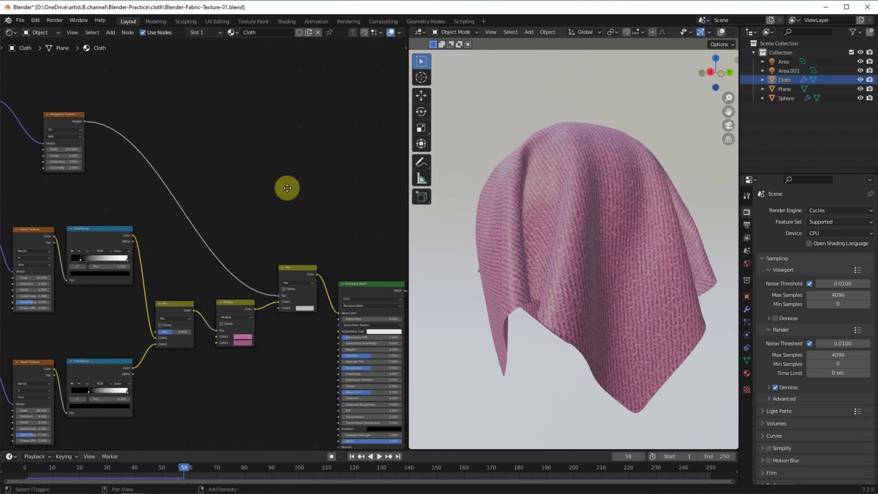
Make the new Mix node's Color2 a sampled pink brightened to about 0.95 value.
scroll(288, 190, "up", 1)
left_click(322, 319)
left_click(365, 291)
left_click(255, 352)
left_click(322, 318)
left_click_drag(366, 241, 367, 226)
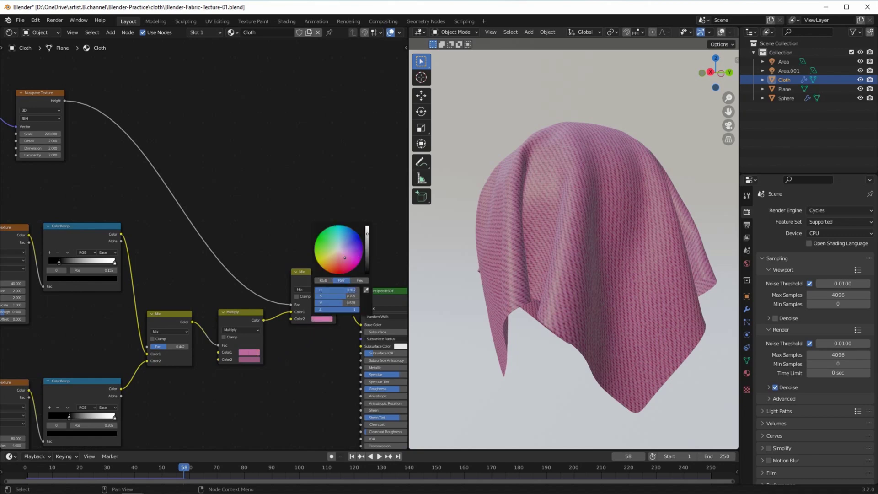
middle_click_drag(343, 188, 270, 201)
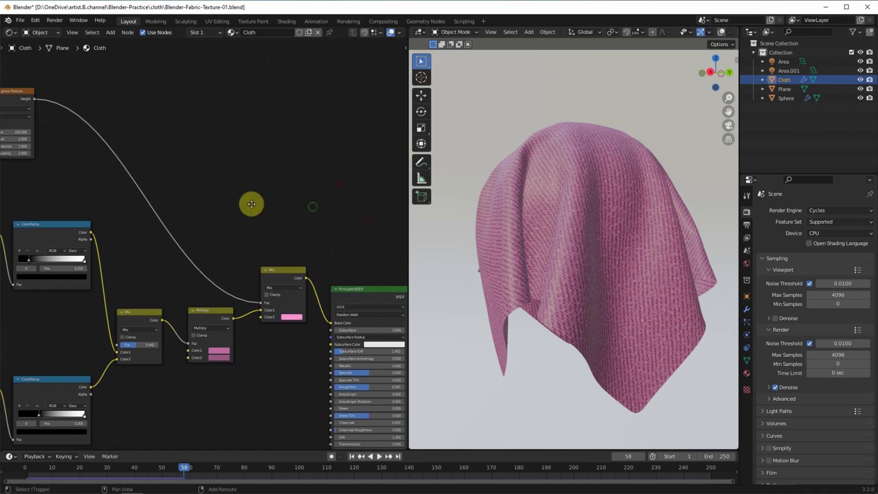
middle_click_drag(143, 175, 318, 232)
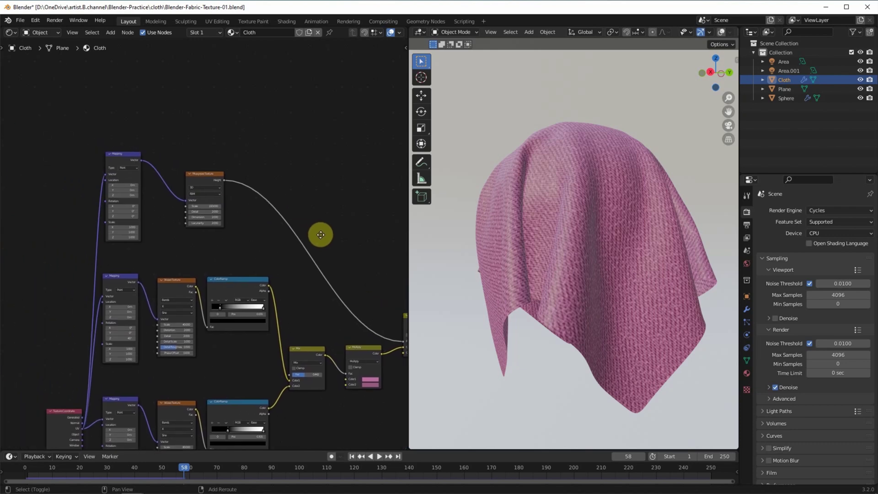
Duplicate the Mapping and Musgrave nodes and feed UV into the new Mapping.
left_click(117, 168)
middle_click_drag(268, 139, 261, 239)
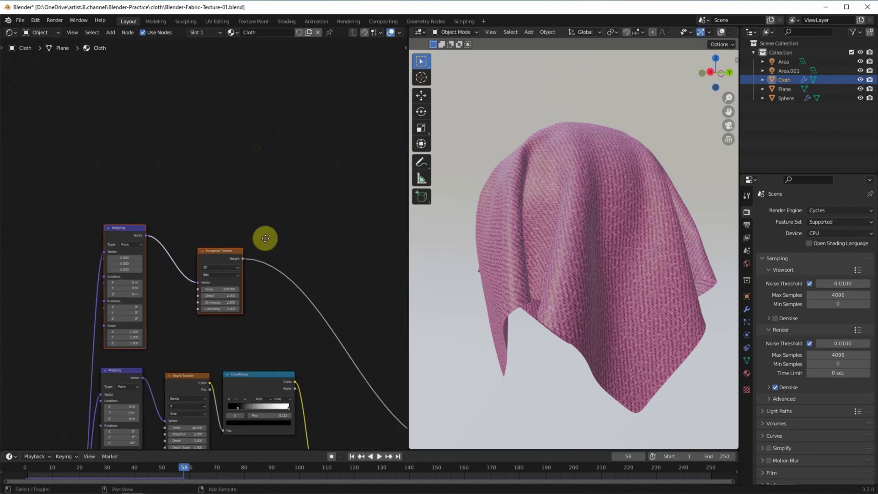
key("shift+d")
left_click(139, 82)
scroll(184, 199, "down", 2)
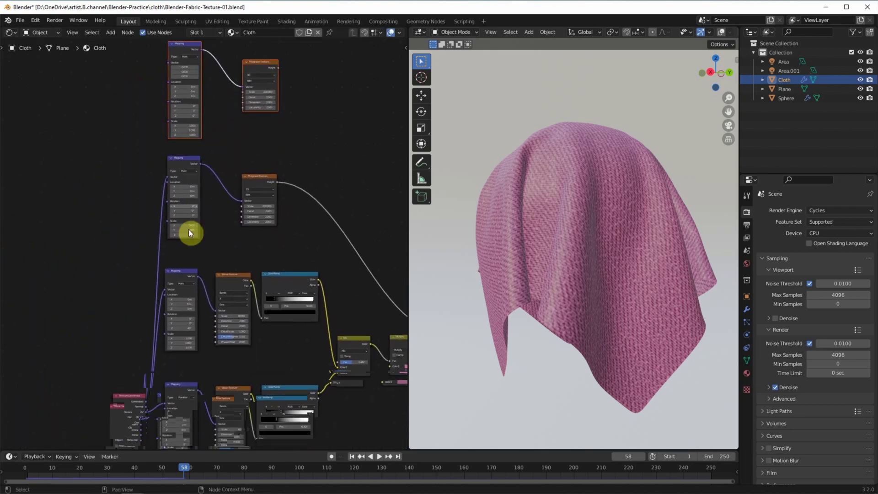
left_click_drag(147, 406, 167, 69)
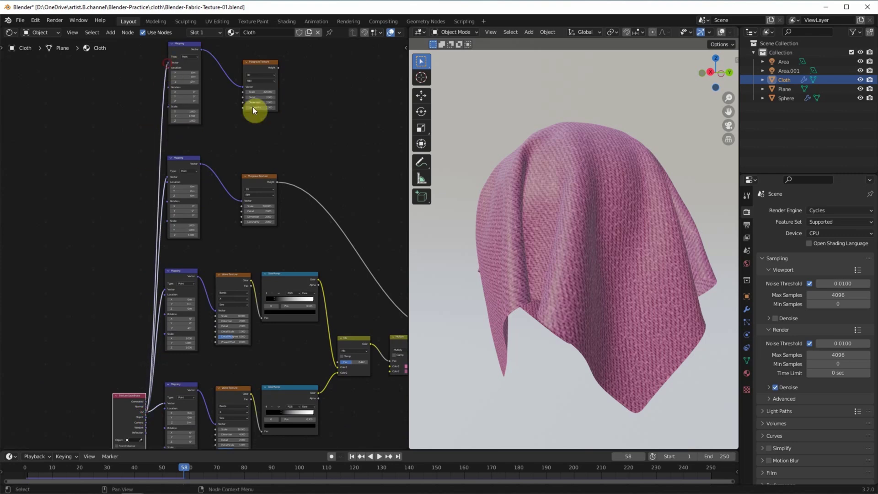
middle_click_drag(252, 106, 243, 206, "shift")
scroll(308, 402, "up", 2)
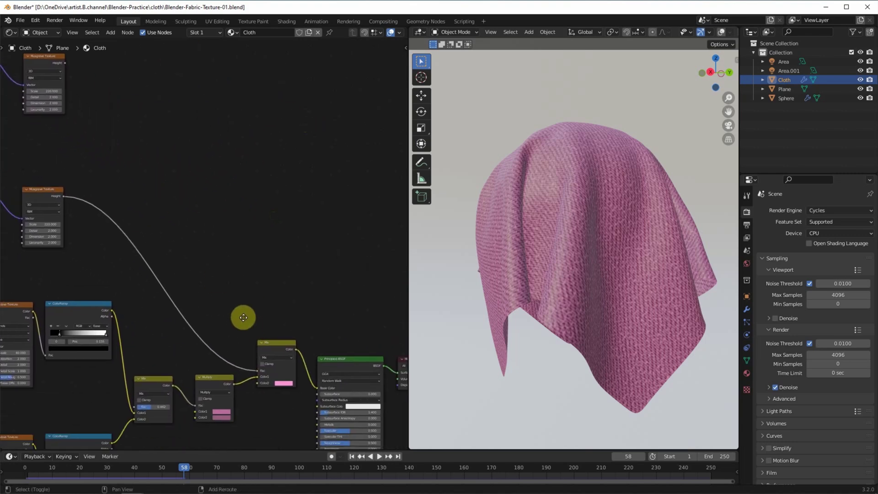
Insert a Mix node copy before the Principled BSDF, driven by the new Musgrave.
left_click(275, 342)
key("shift+d")
left_click(312, 350)
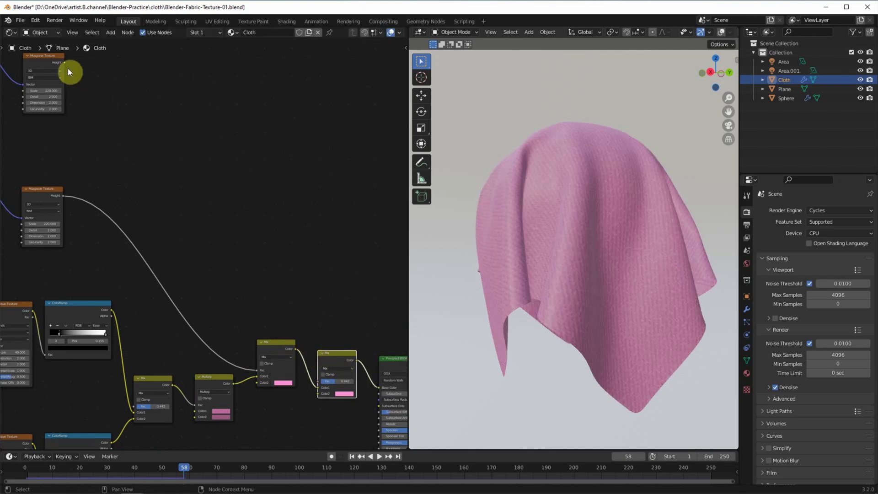
left_click_drag(64, 63, 318, 381)
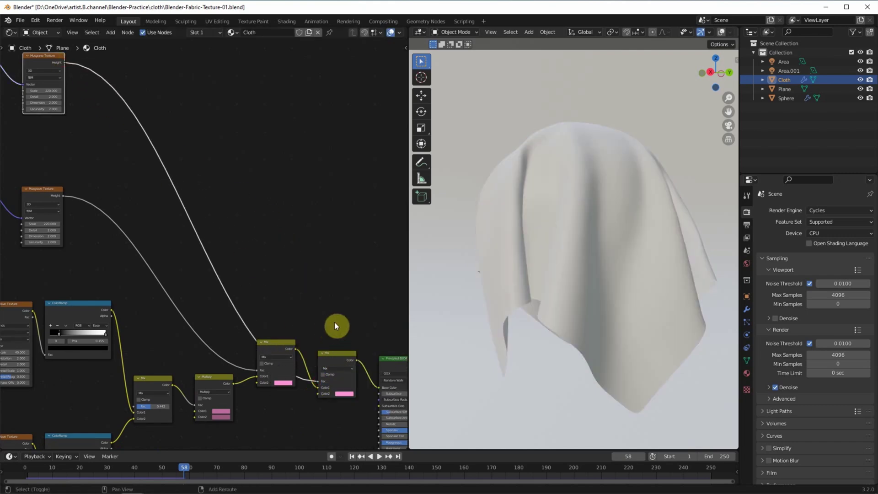
middle_click_drag(331, 324, 197, 284)
left_click_drag(212, 337, 216, 259)
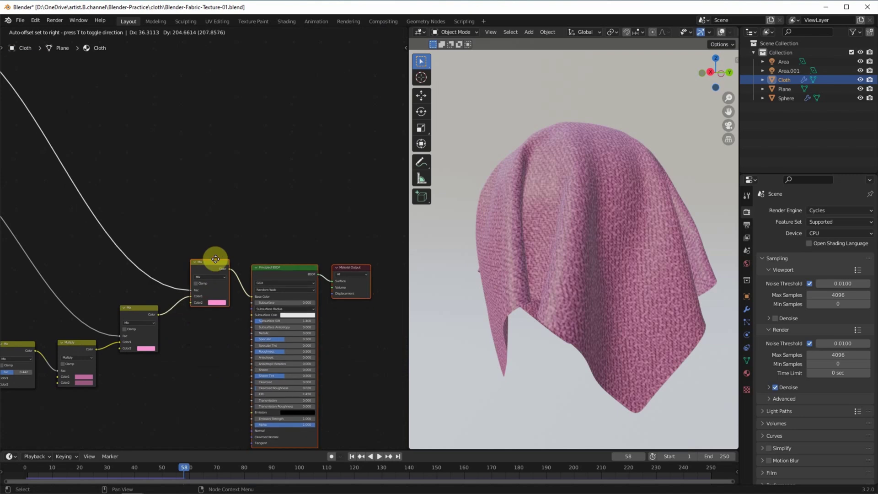
Set the new node to Multiply with a darker pink tint and adjust the Musgrave scale.
left_click(214, 277)
left_click(211, 298)
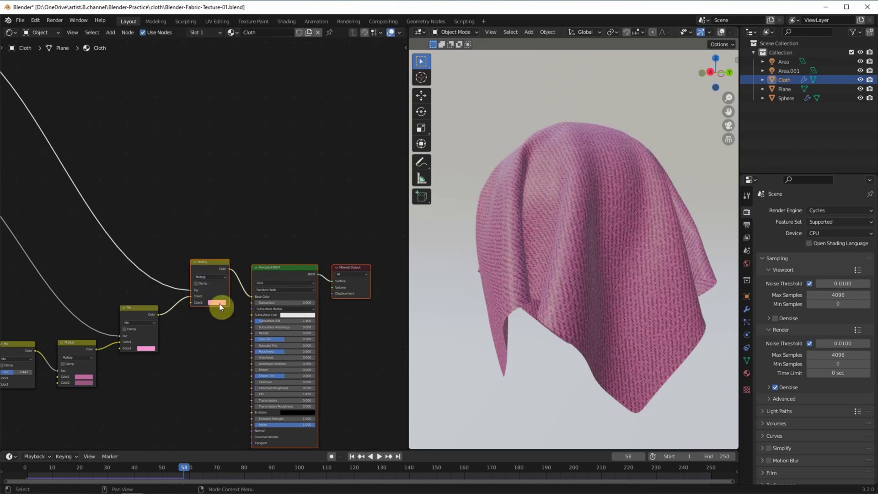
left_click_drag(257, 239, 255, 245)
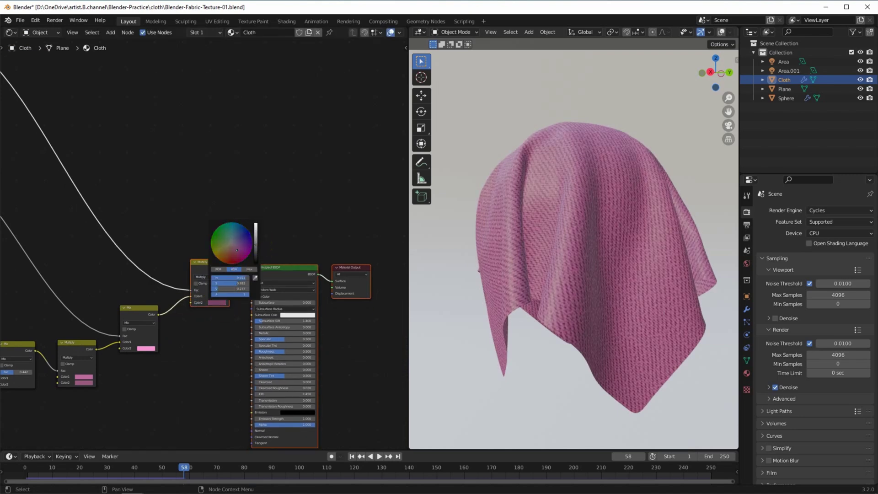
middle_click_drag(133, 171, 265, 247)
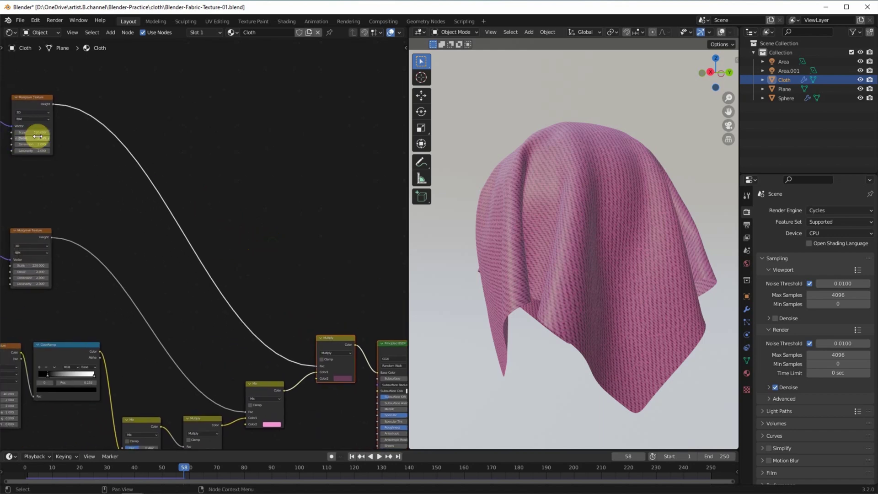
left_click(39, 132)
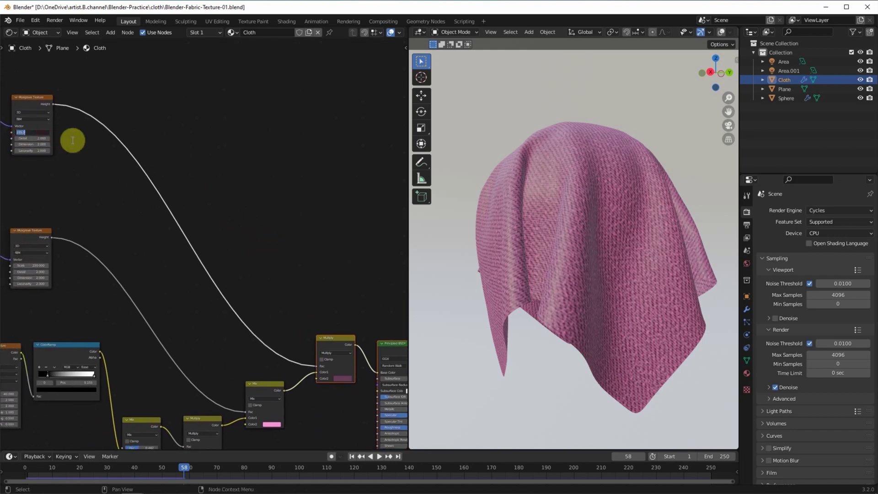
mouse_move(221, 165)
middle_mouse_down()
mouse_move(231, 169)
mouse_move(250, 286)
middle_mouse_up()
Add a Bump node and place it below the mix chain.
left_click(109, 32)
left_click(121, 40)
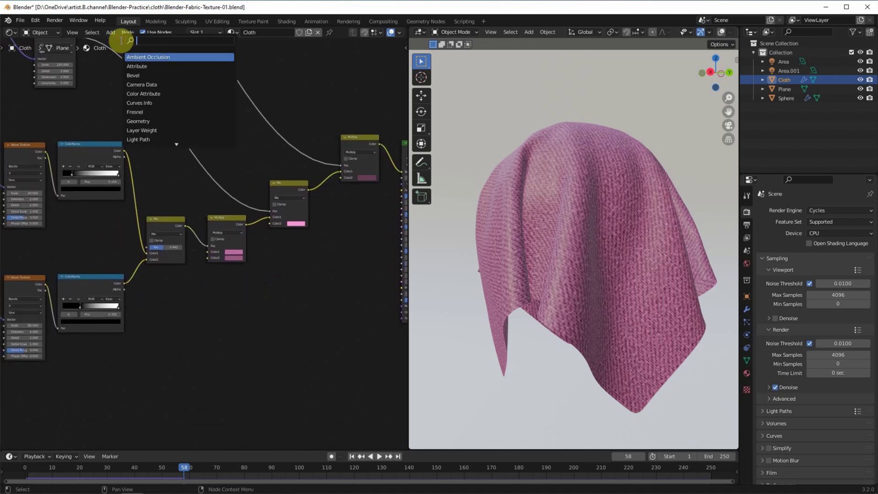
type("bump")
key("Return")
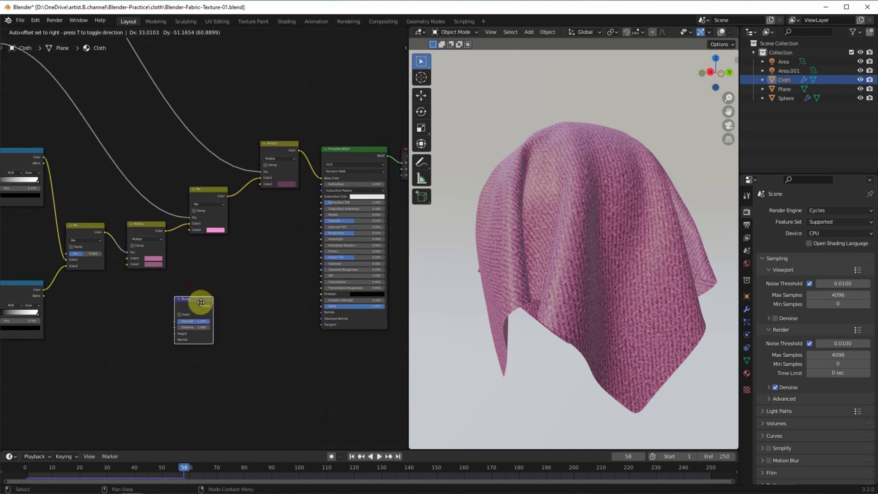
left_click(208, 309)
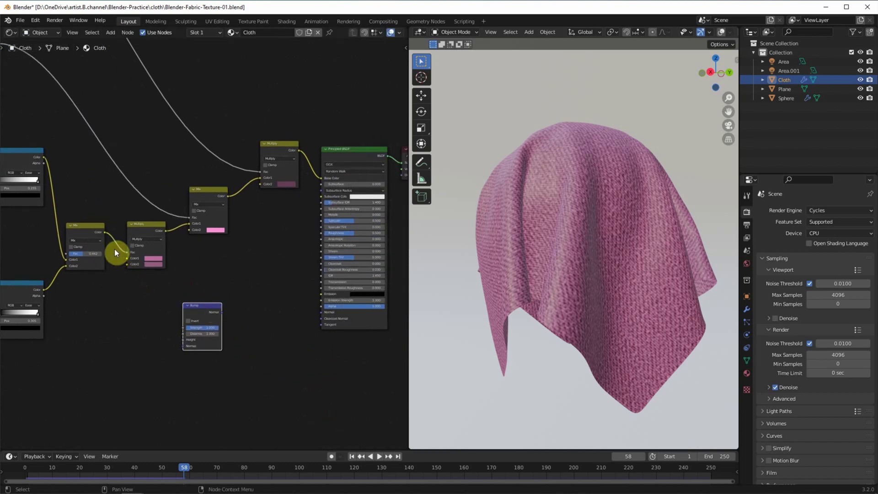
Feed the Mix colour into the Bump Height and rearrange the nodes.
left_click_drag(104, 232, 182, 346)
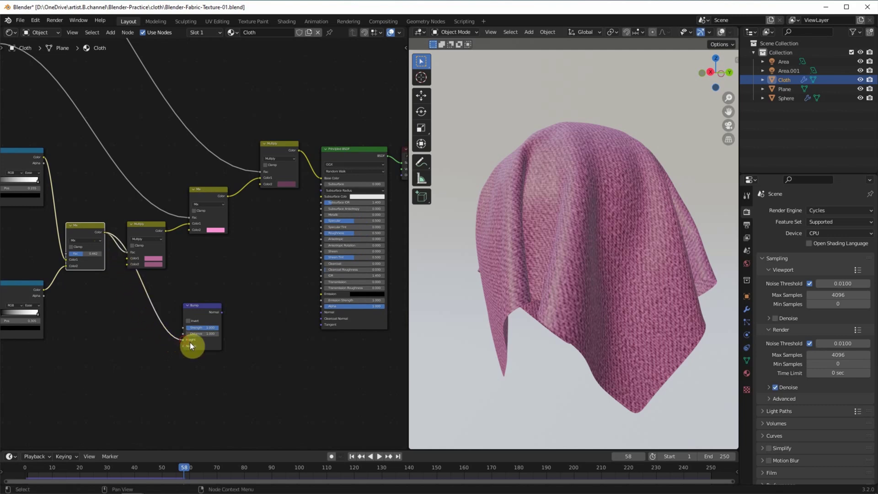
scroll(269, 341, "up", 1)
scroll(269, 341, "up", 1)
left_click_drag(49, 226, 50, 260)
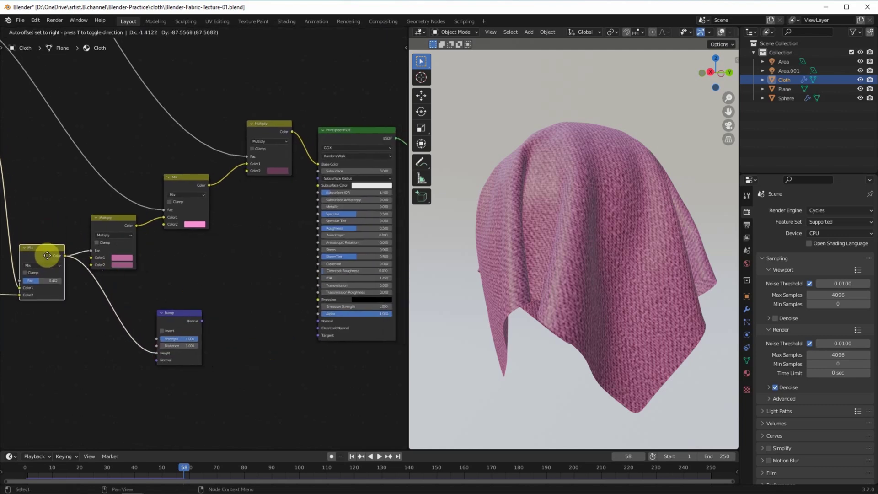
left_click_drag(192, 320, 318, 321)
Set the Bump strength to 0.35.
double_click(183, 338)
type("0.35")
key("Return")
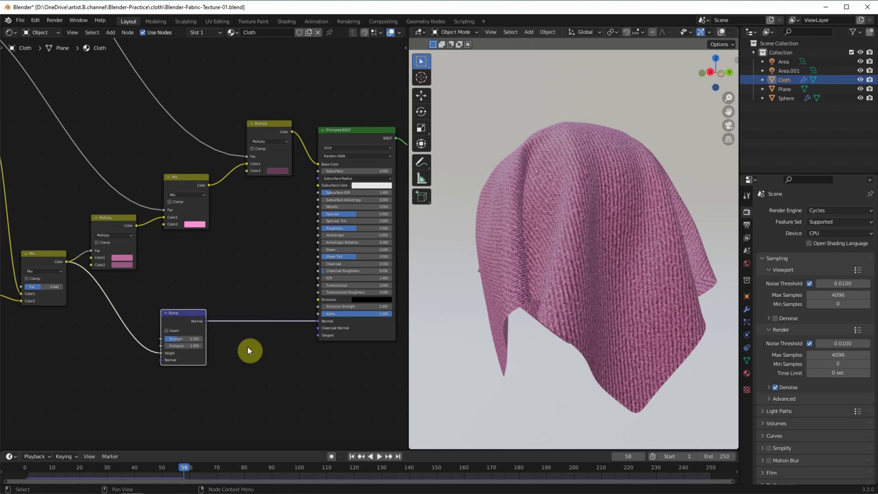
scroll(270, 342, "up", 1)
Set Principled BSDF Subsurface IOR to 1.01, Specular 0, Sheen 1, and widen the viewport.
middle_click_drag(294, 304, 241, 302)
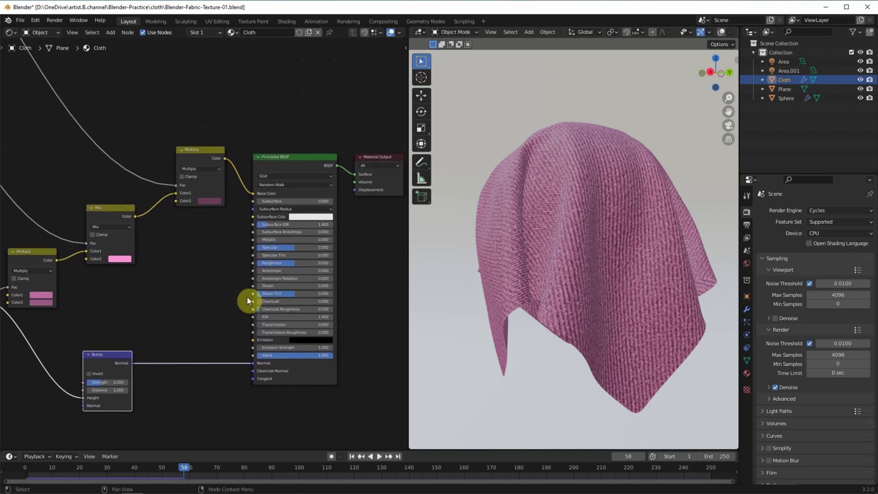
left_click_drag(274, 224, 237, 224)
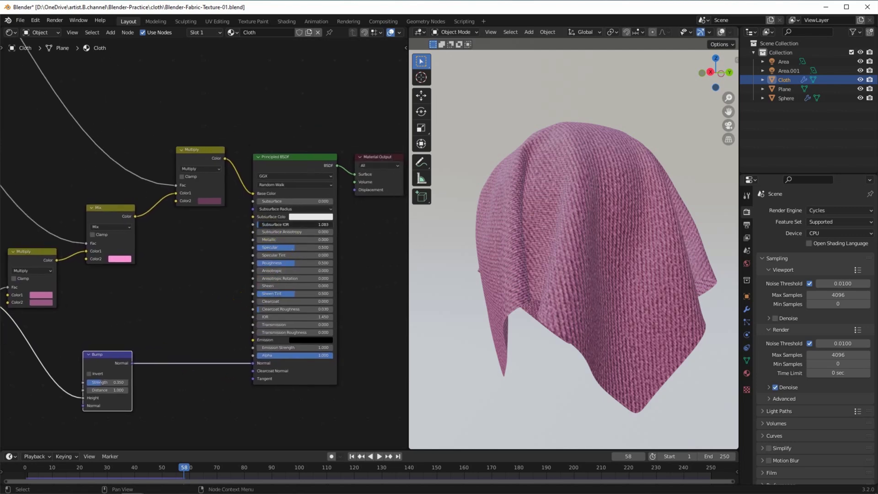
left_click_drag(305, 249, 256, 249)
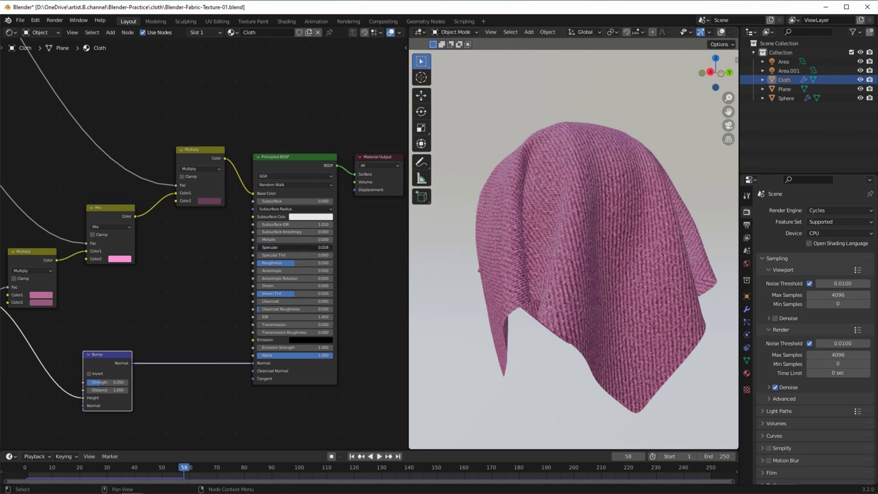
left_click_drag(262, 286, 320, 286)
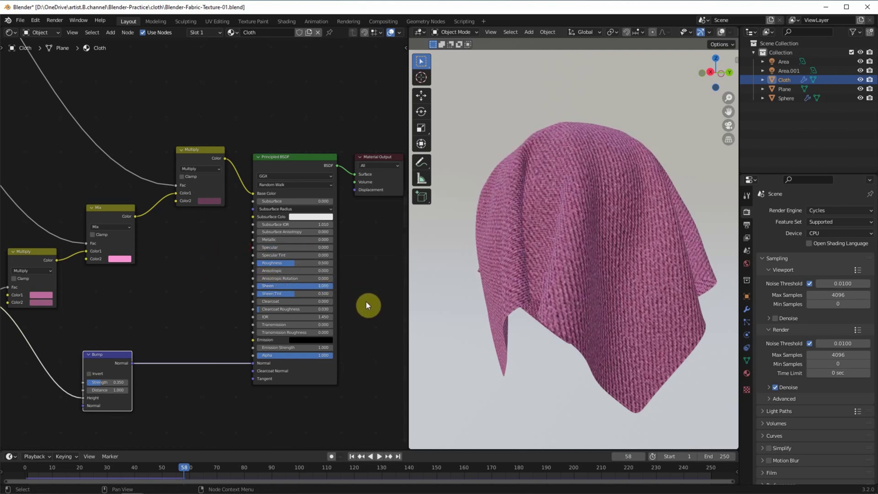
left_click_drag(407, 293, 344, 288)
scroll(320, 281, "down", 4)
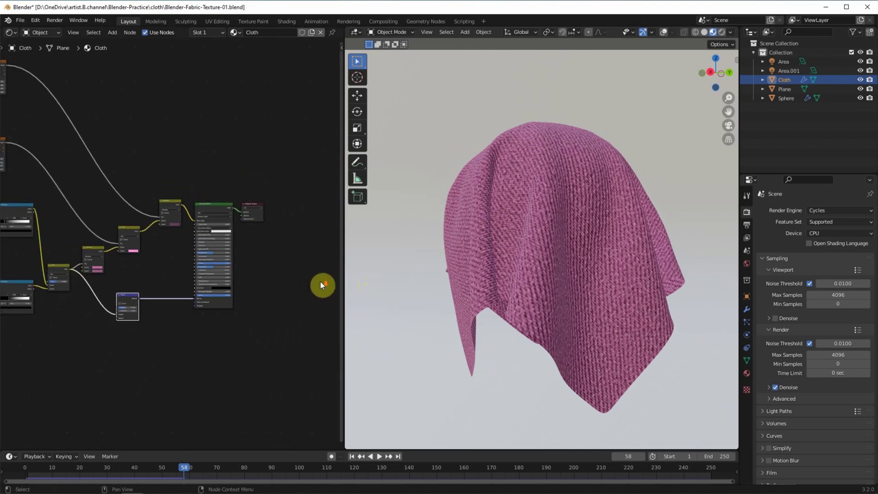
Switch the 3D viewport to Rendered shading to preview the cloth in Cycles.
scroll(292, 318, "down", 2)
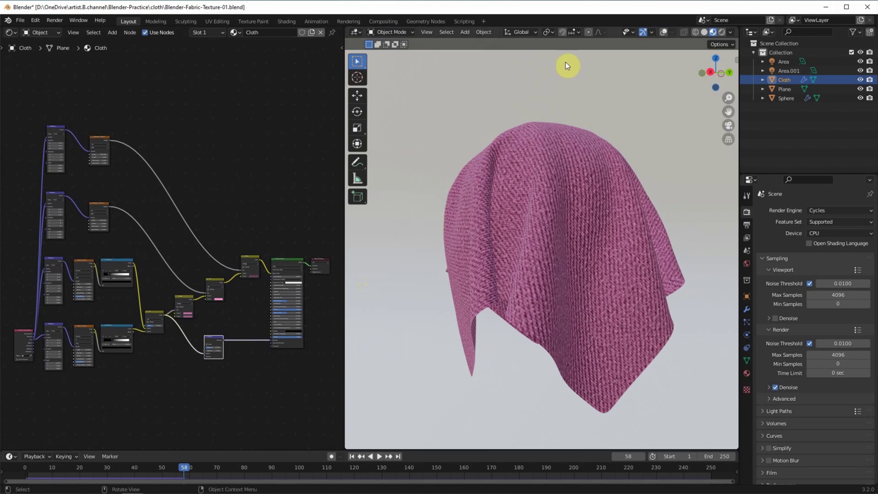
left_click(721, 32)
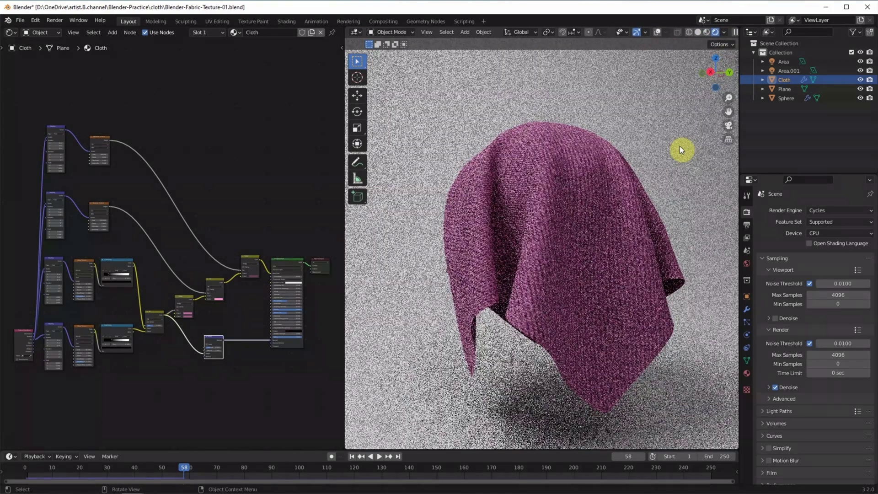